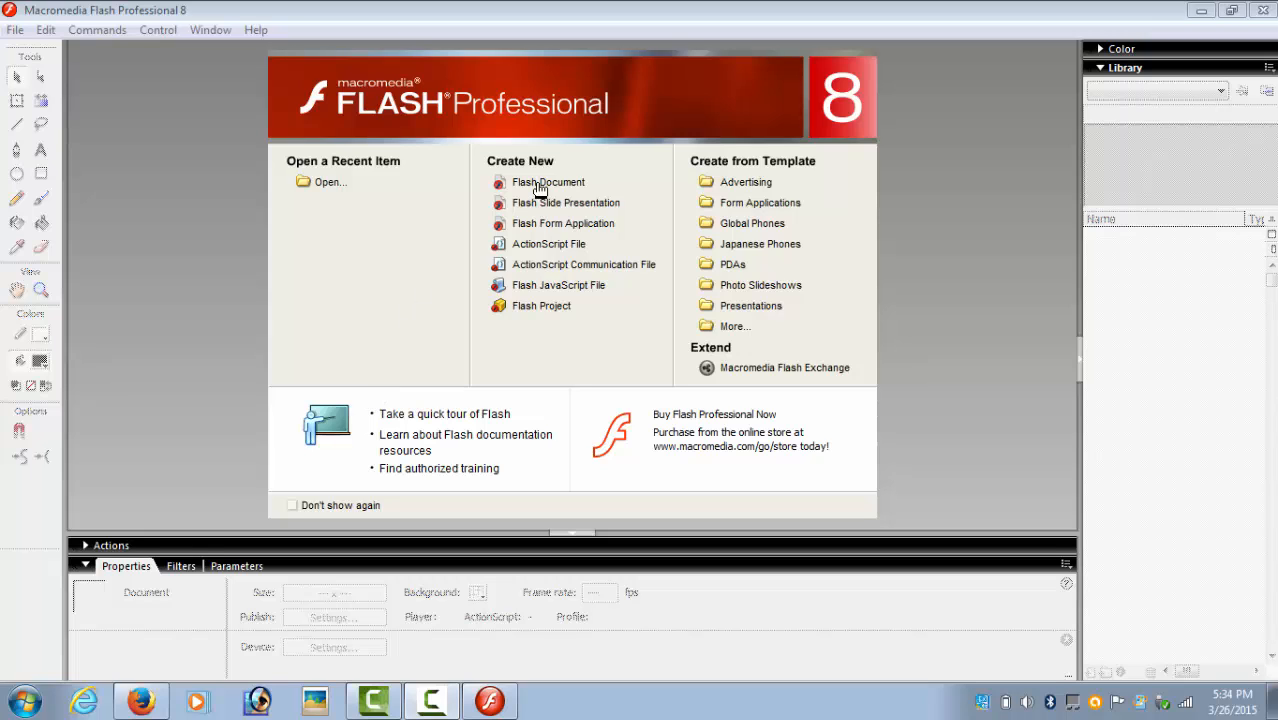
Create a new blank Flash Document from the Start Page
click(540, 189)
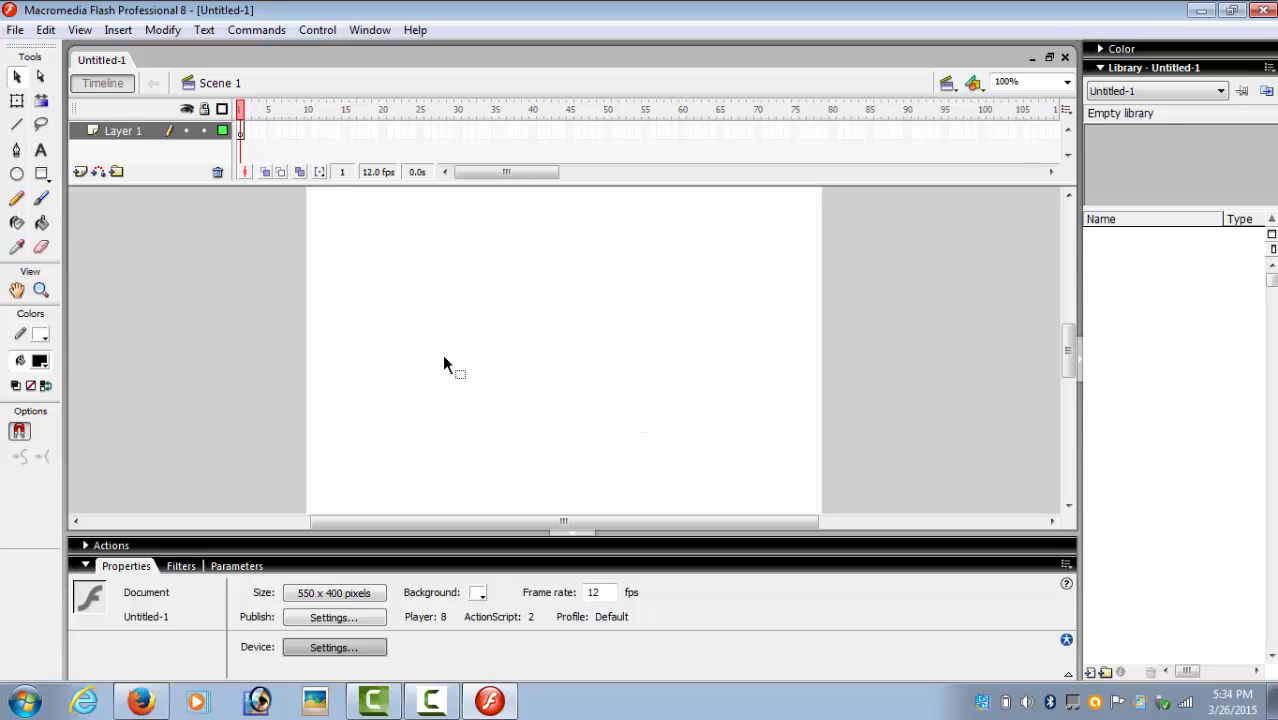
Draw a black-filled rectangle covering the whole stage with the Rectangle Tool
click(42, 174)
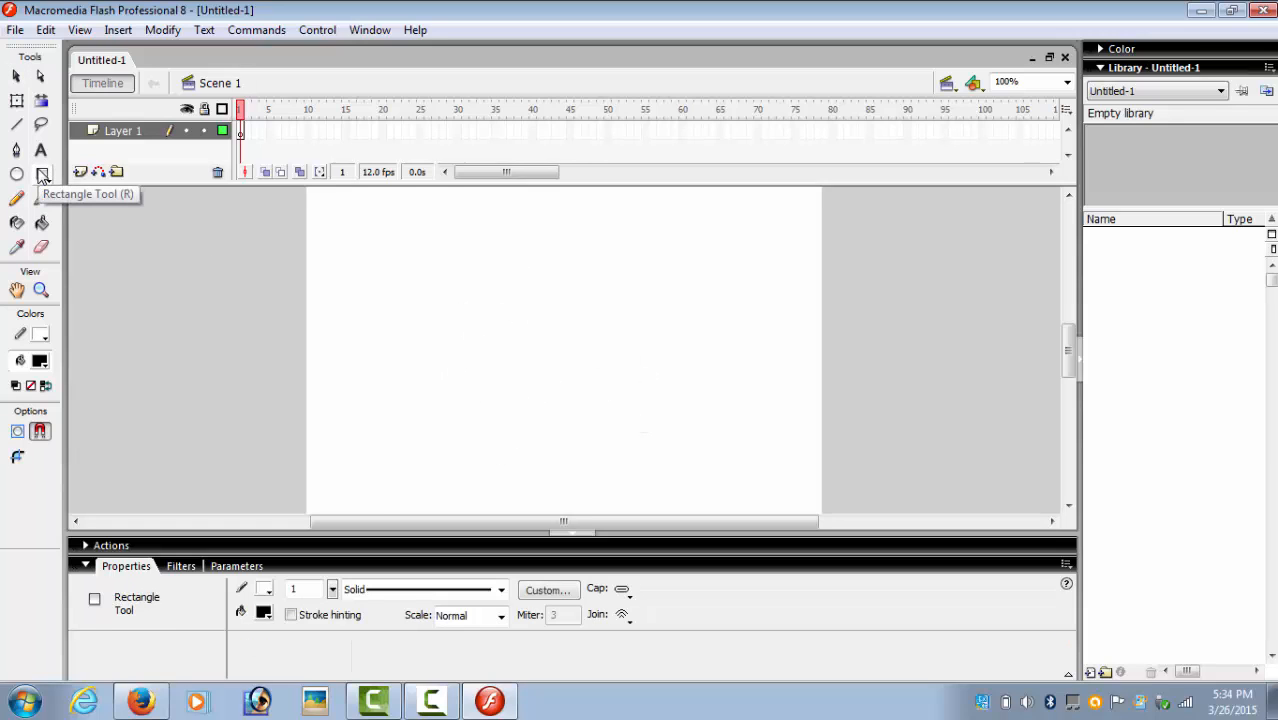
click(40, 361)
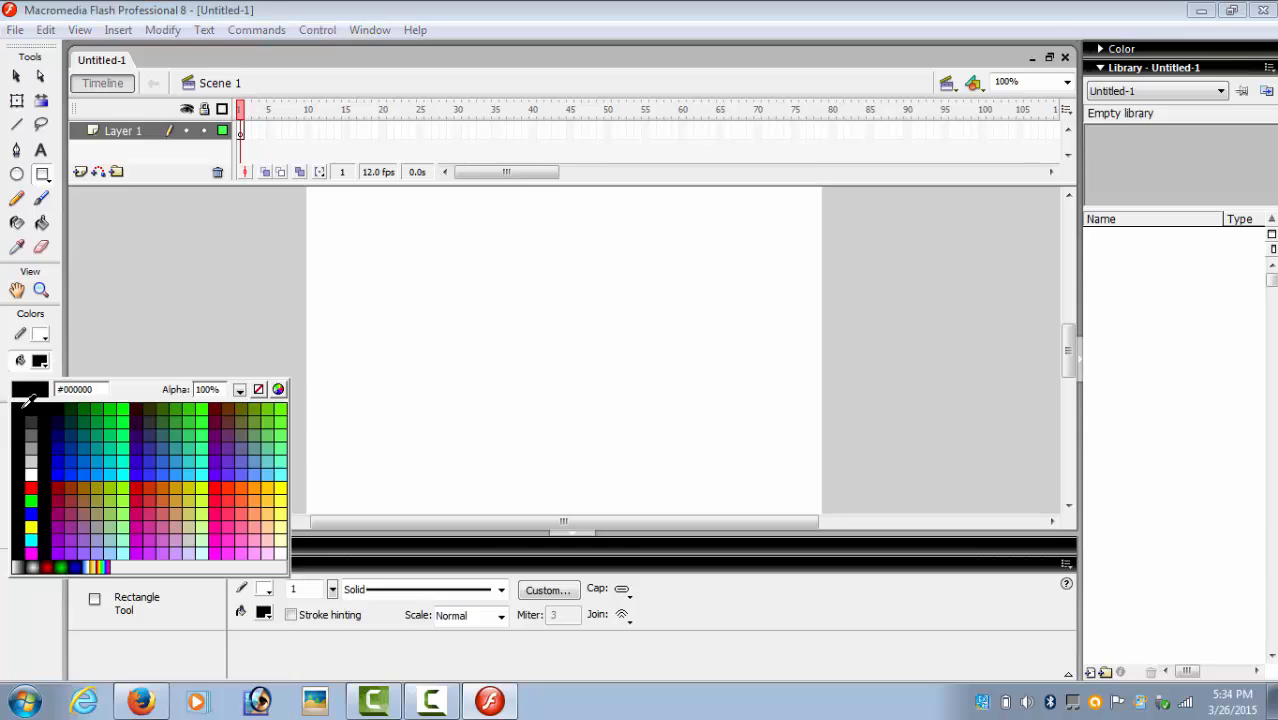
click(17, 408)
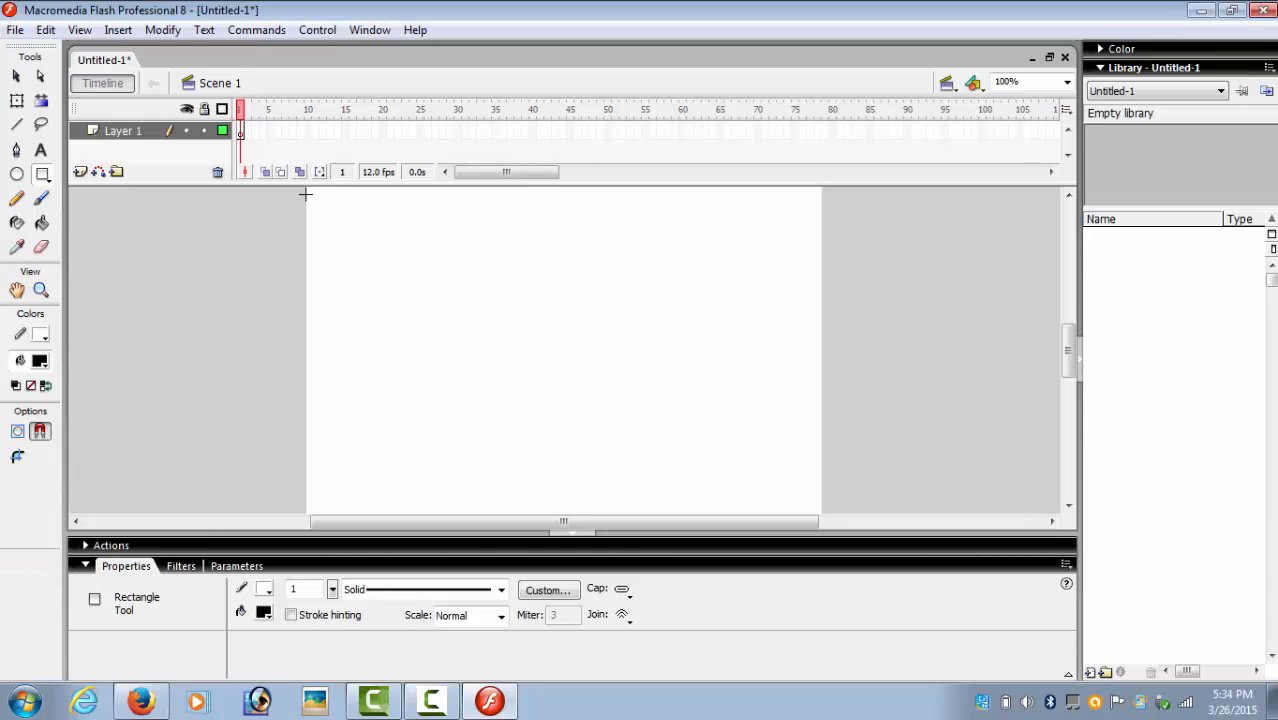
drag(303, 188, 828, 528)
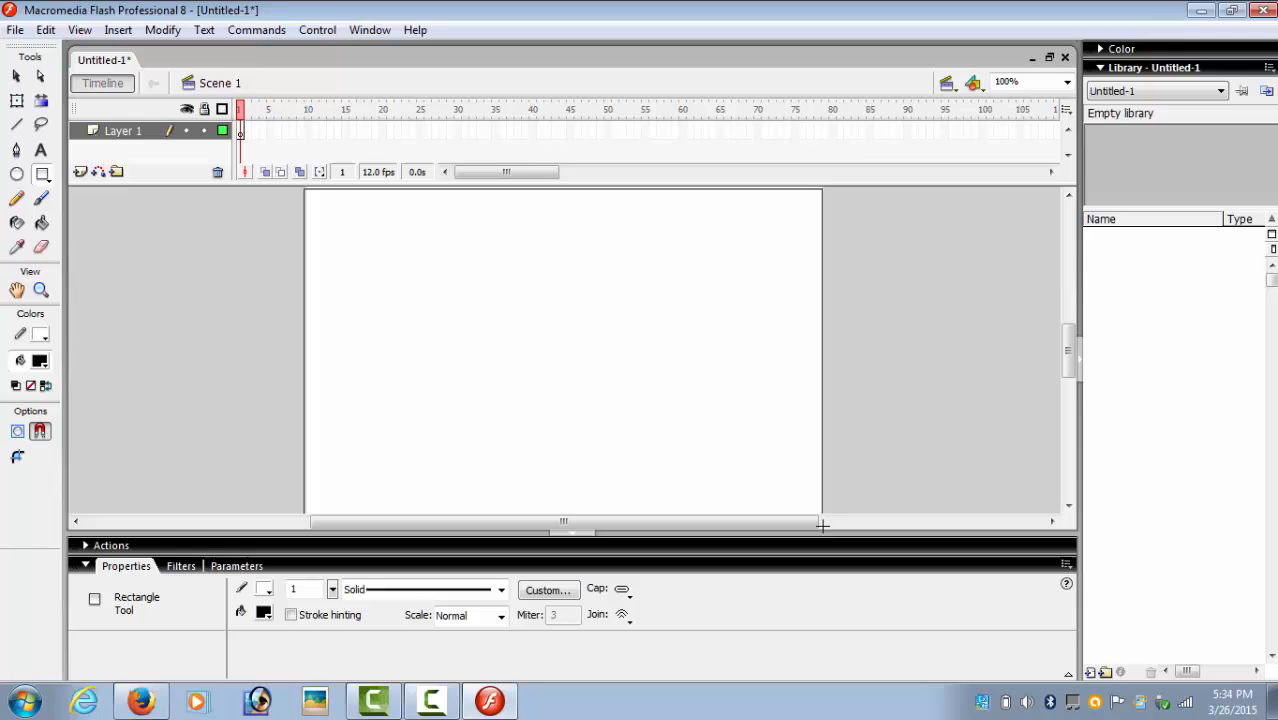
drag(828, 528, 824, 514)
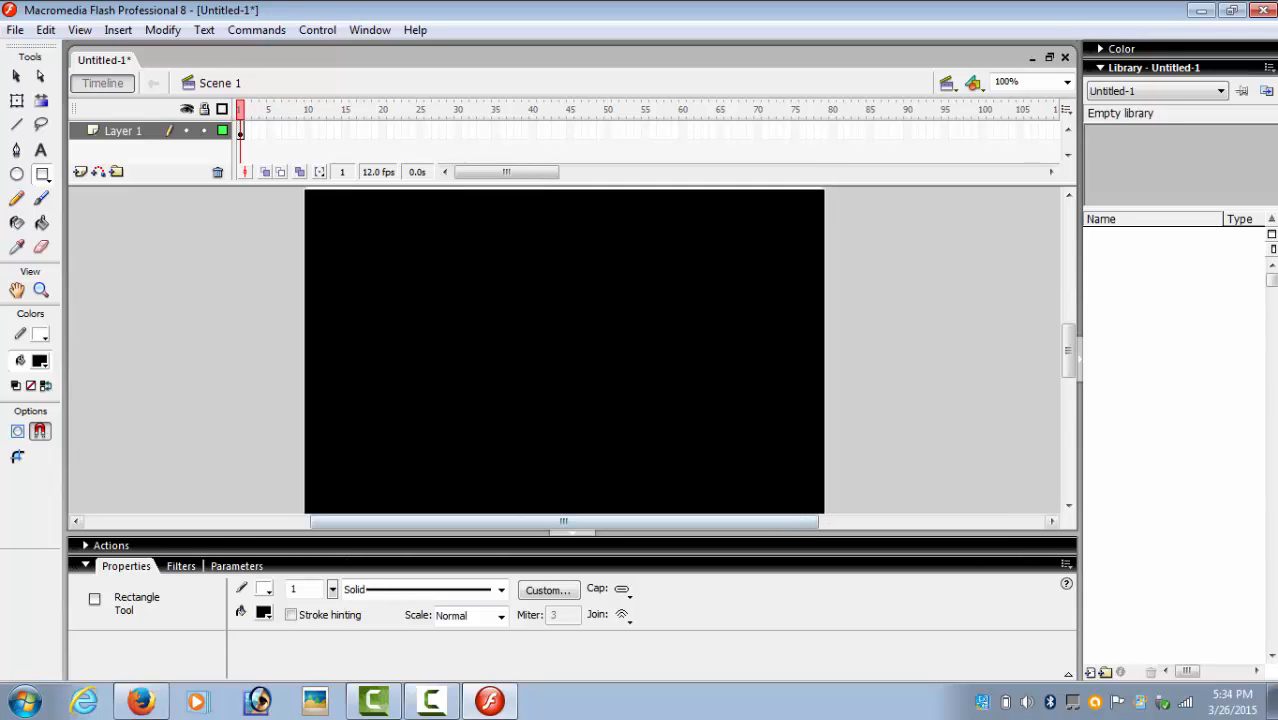
Add Layer 2 and create a text box near the stage top holding GLOWING !
click(80, 172)
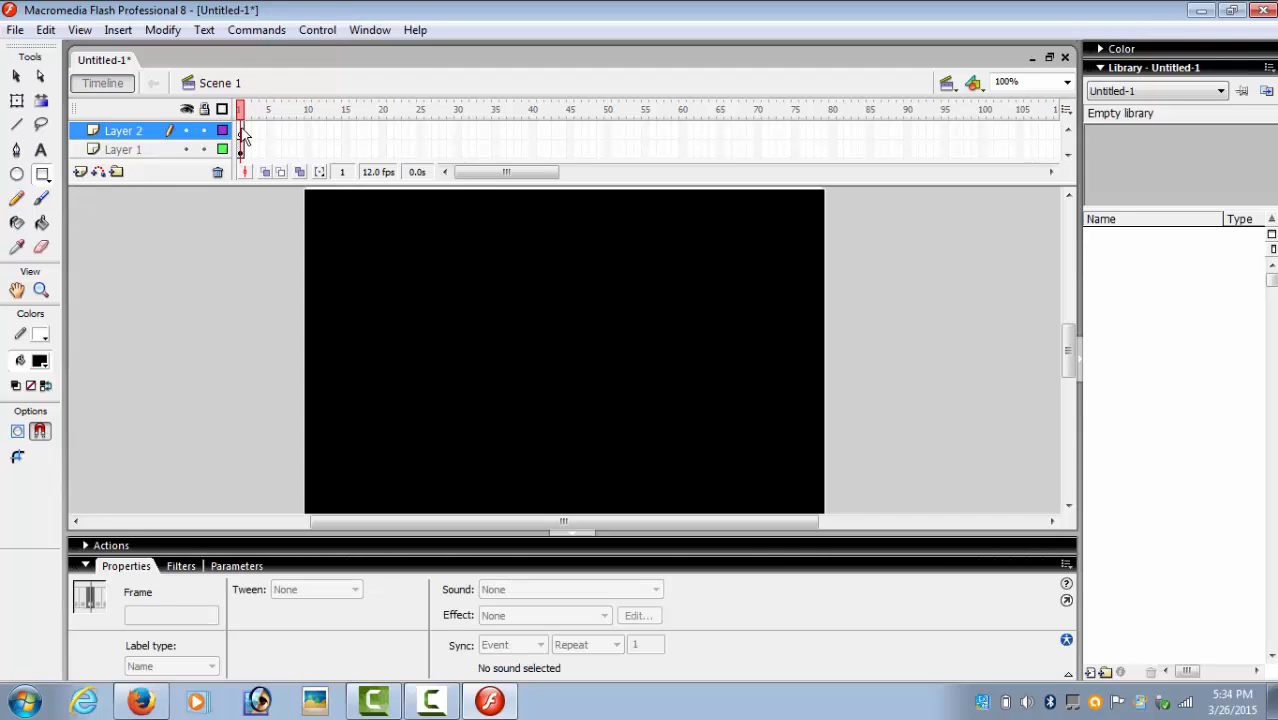
click(243, 133)
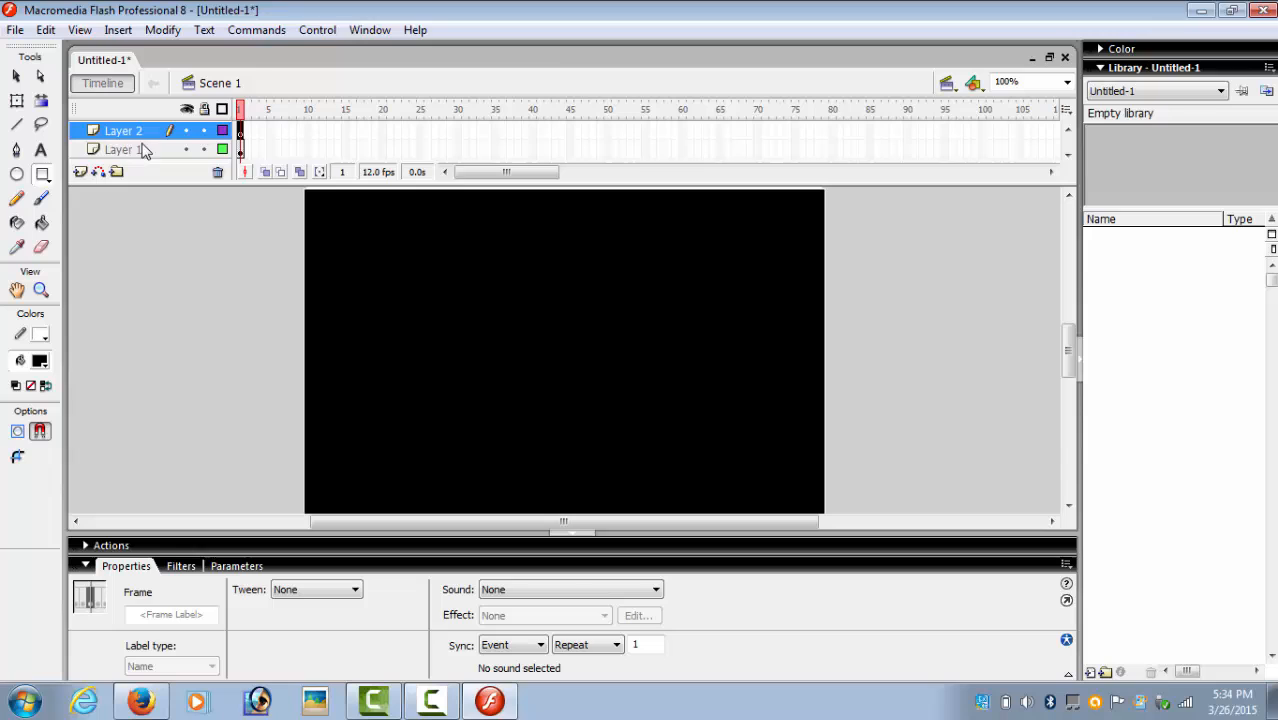
click(41, 150)
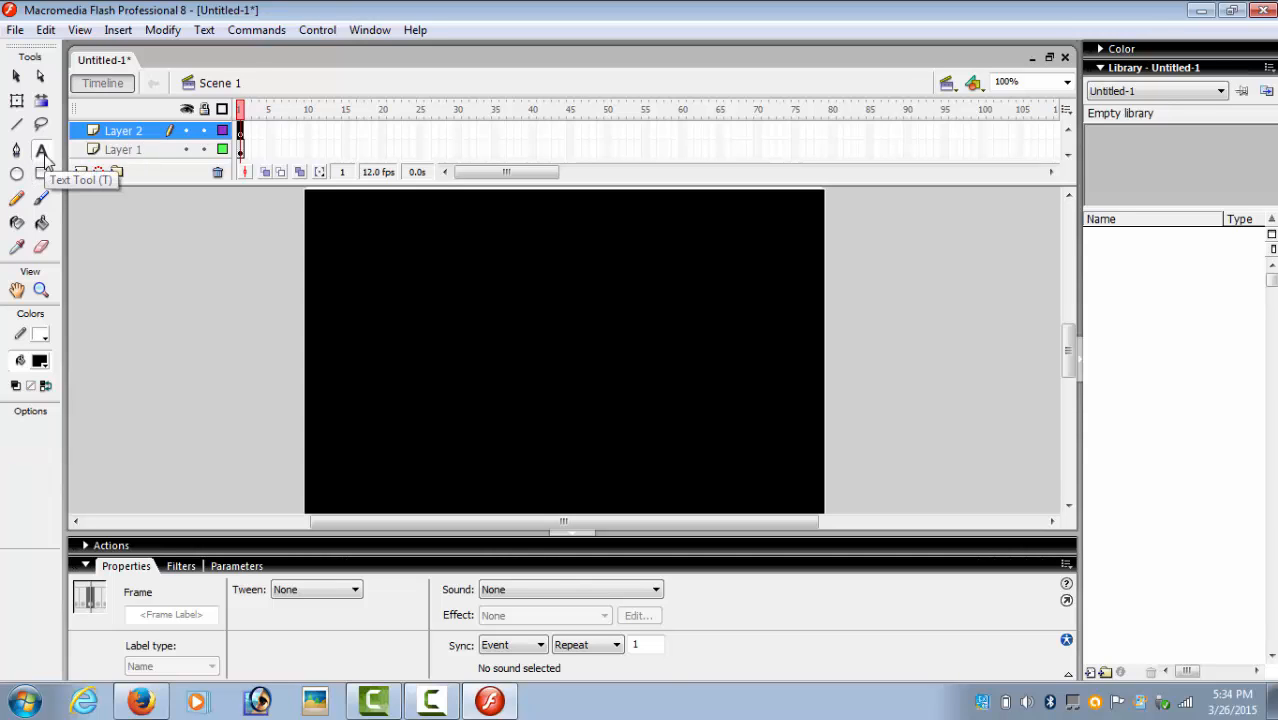
drag(427, 266, 730, 387)
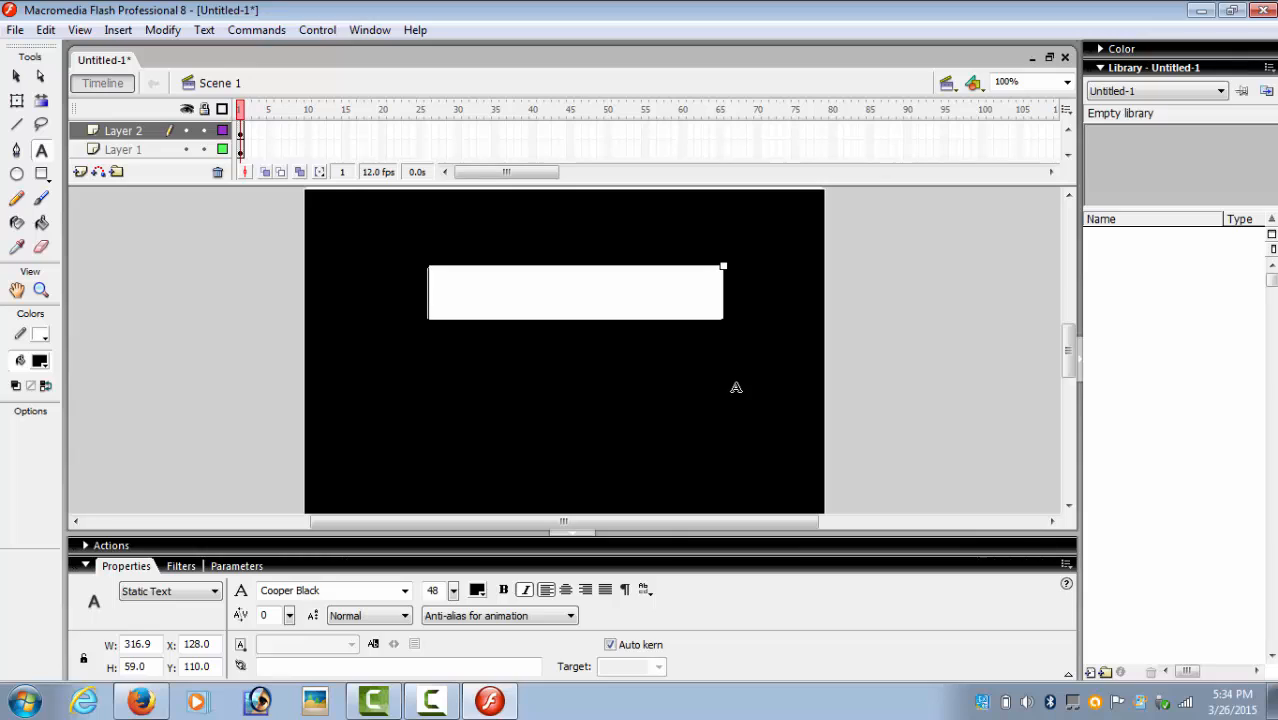
text(GLOW)
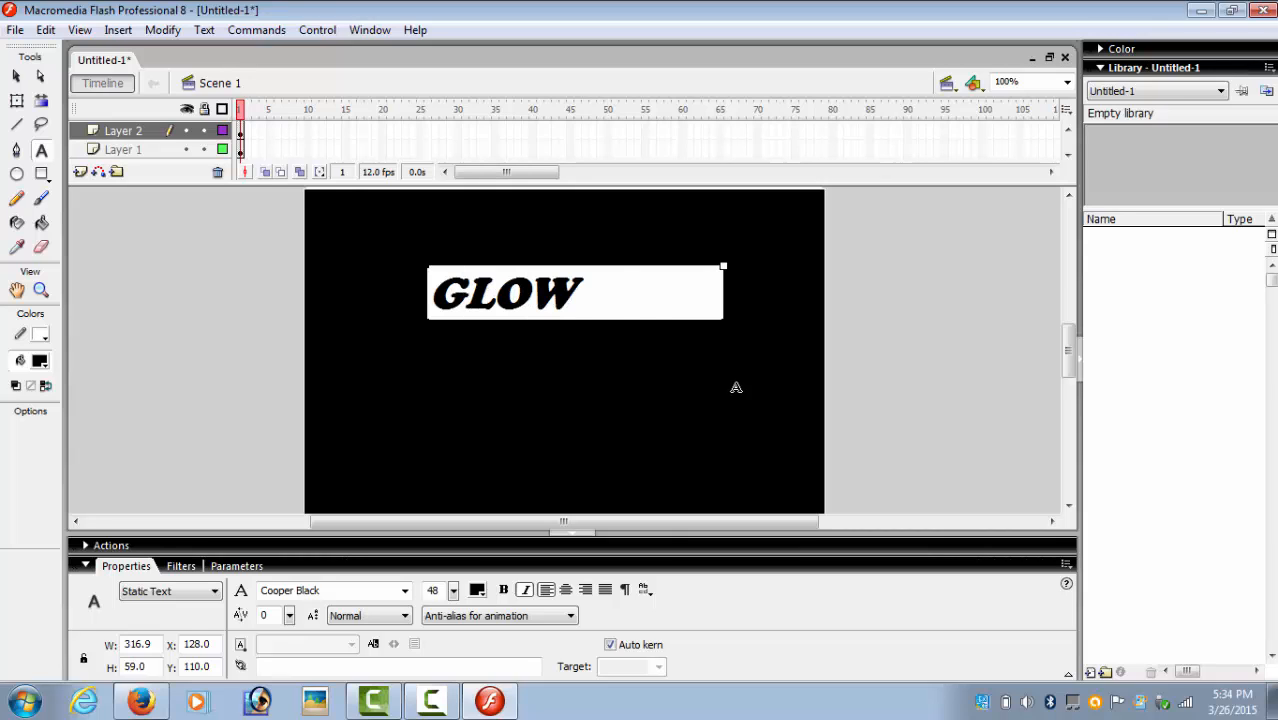
text(ING)
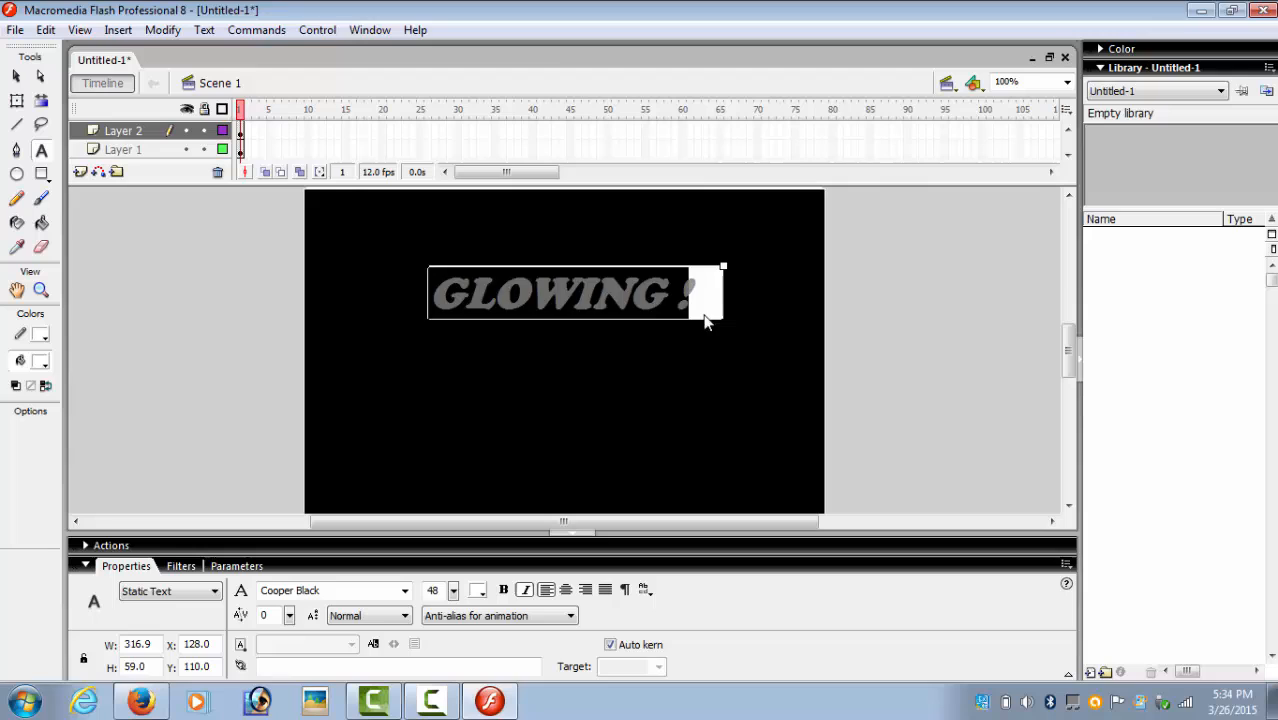
text( !)
Make the GLOWING ! text white and finish editing it as an object
drag(705, 300, 430, 300)
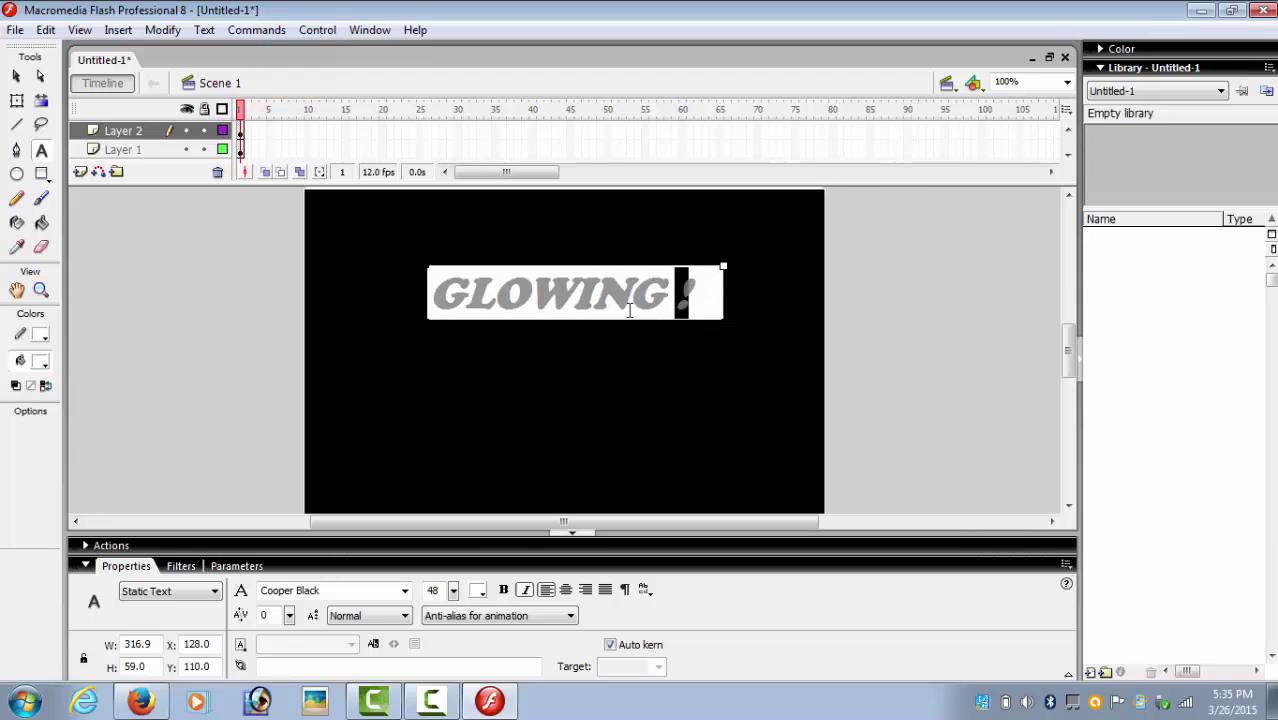
click(479, 594)
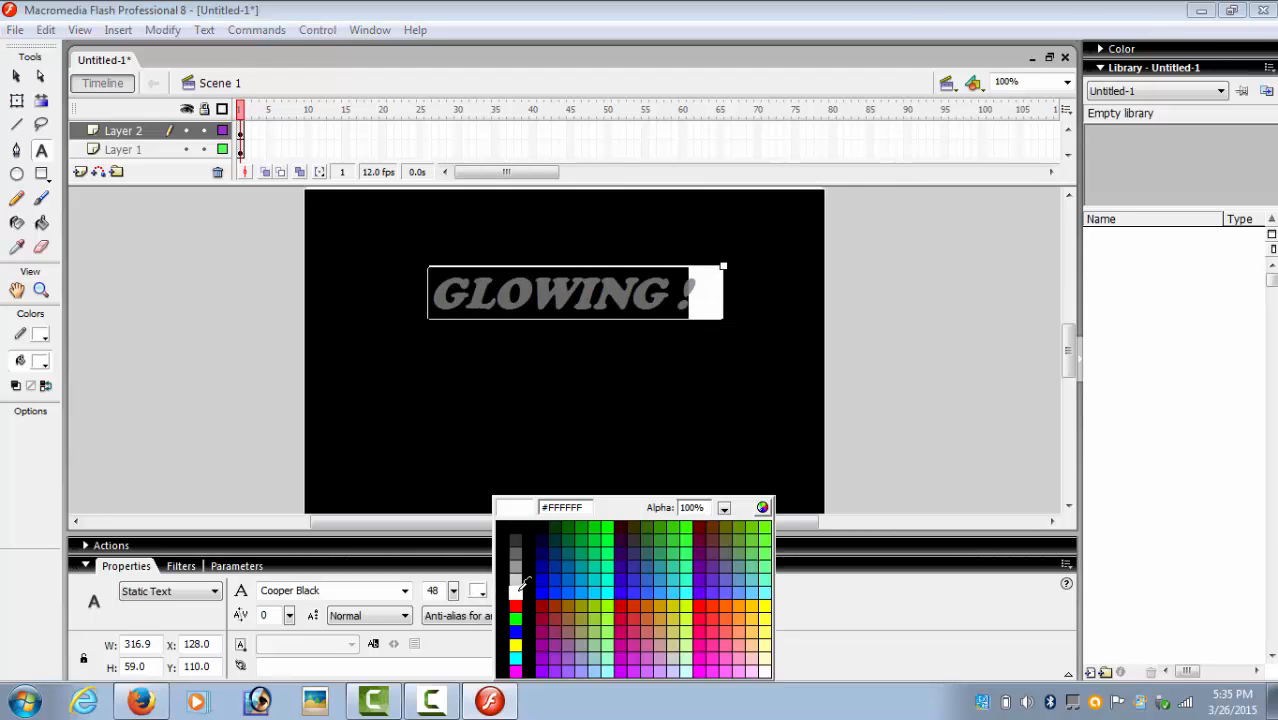
click(512, 586)
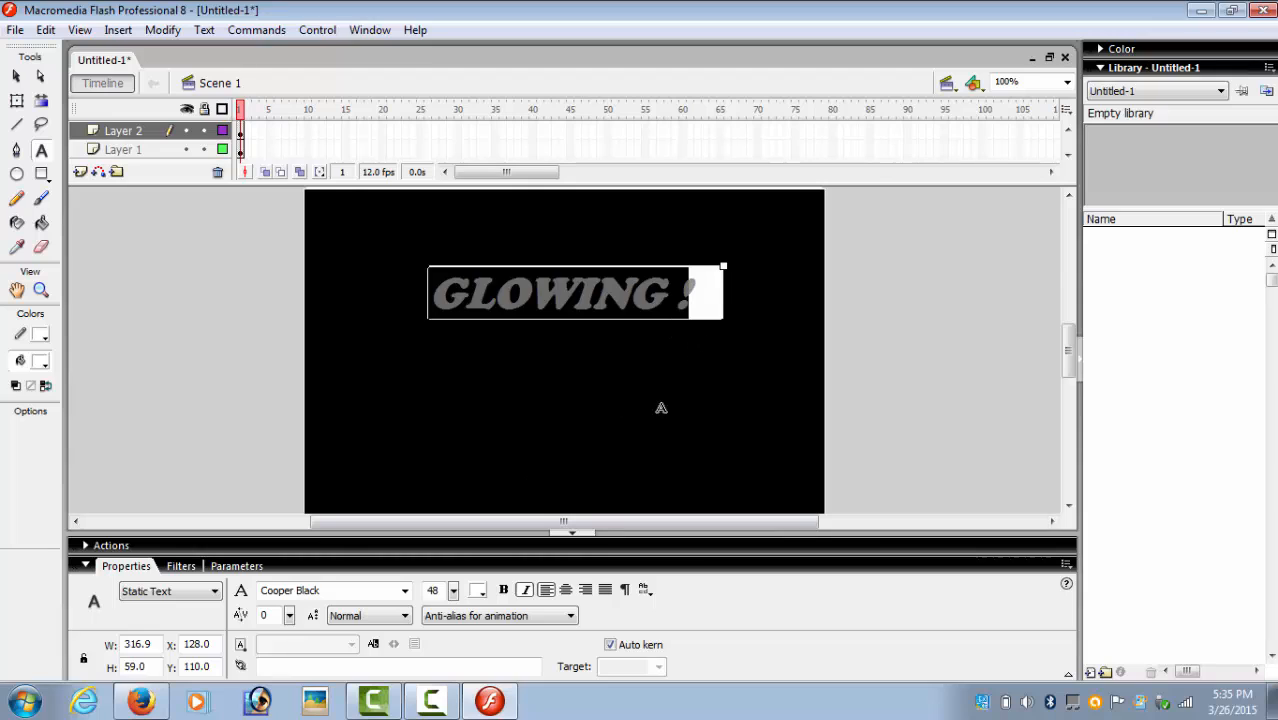
key(q)
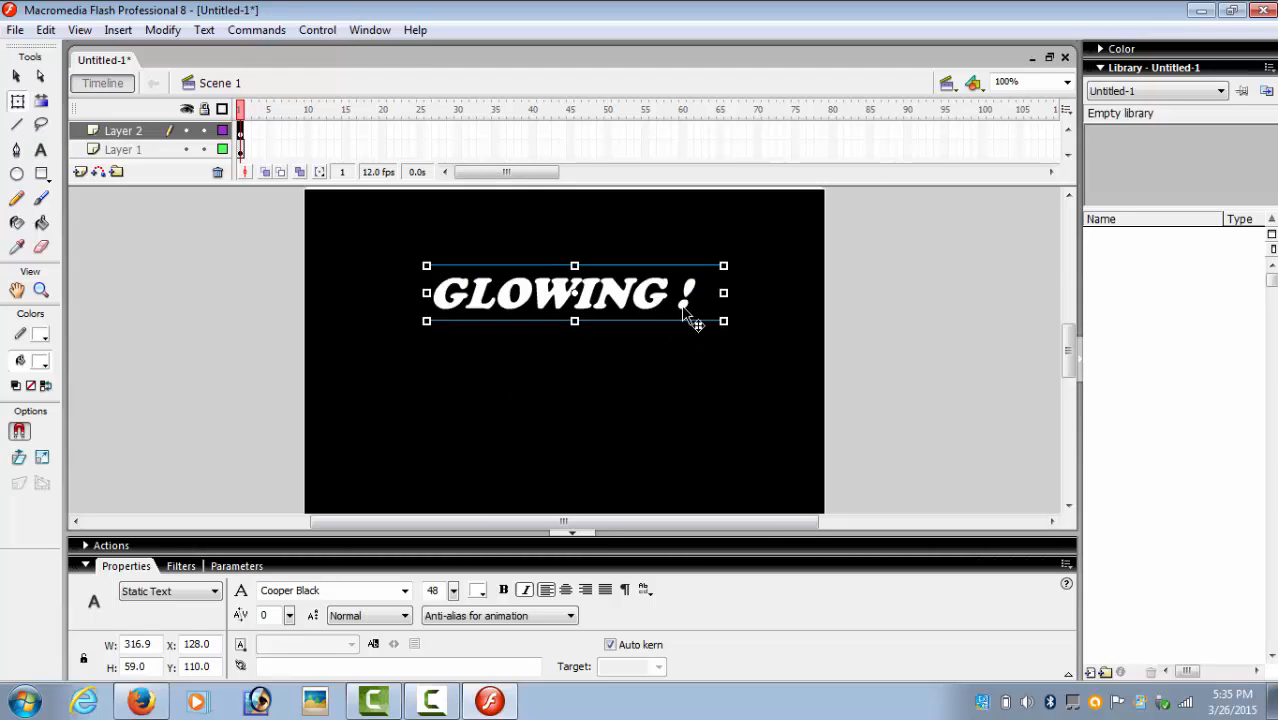
Convert the GLOWING ! text into movie clip Symbol 1 via Convert to Symbol
right_click(563, 321)
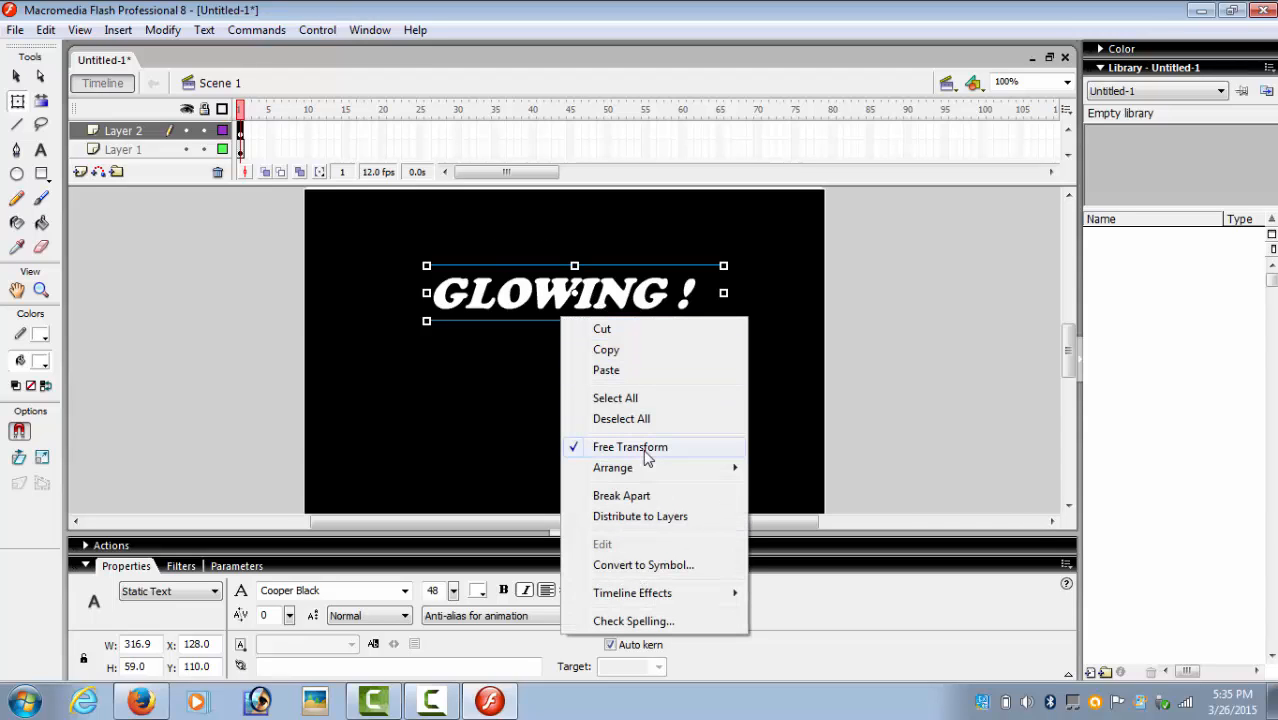
click(677, 567)
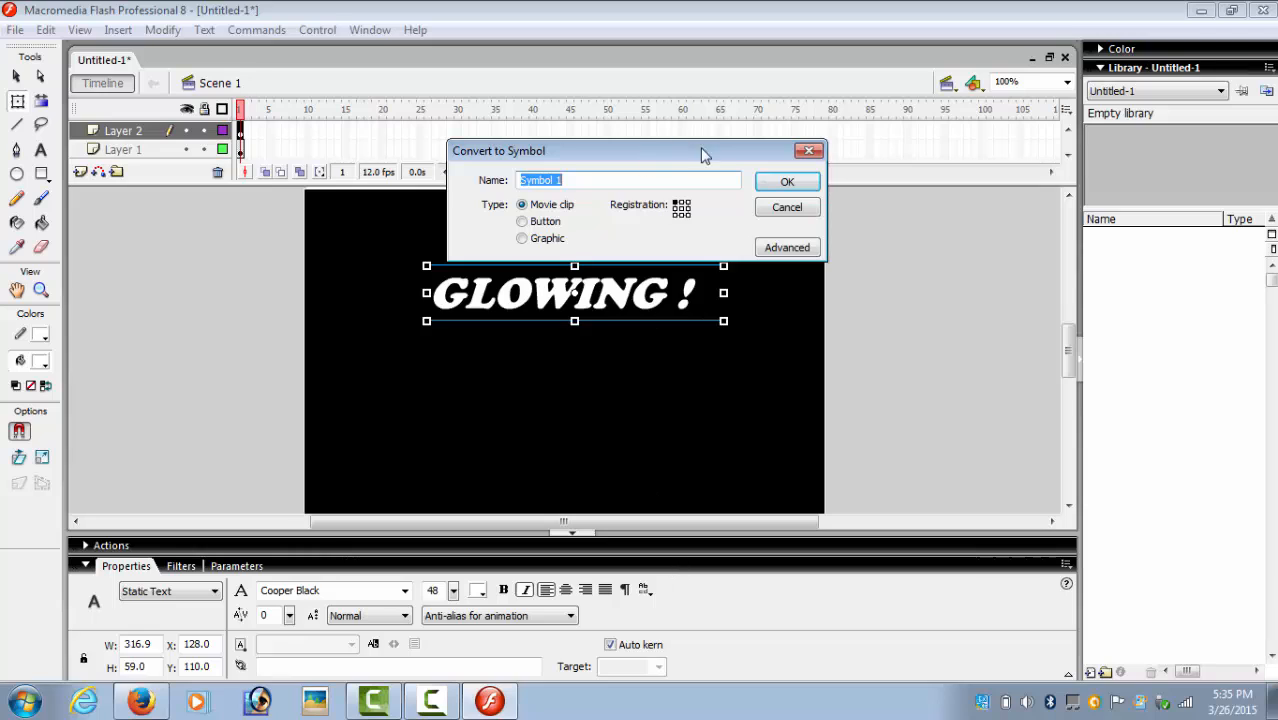
click(788, 183)
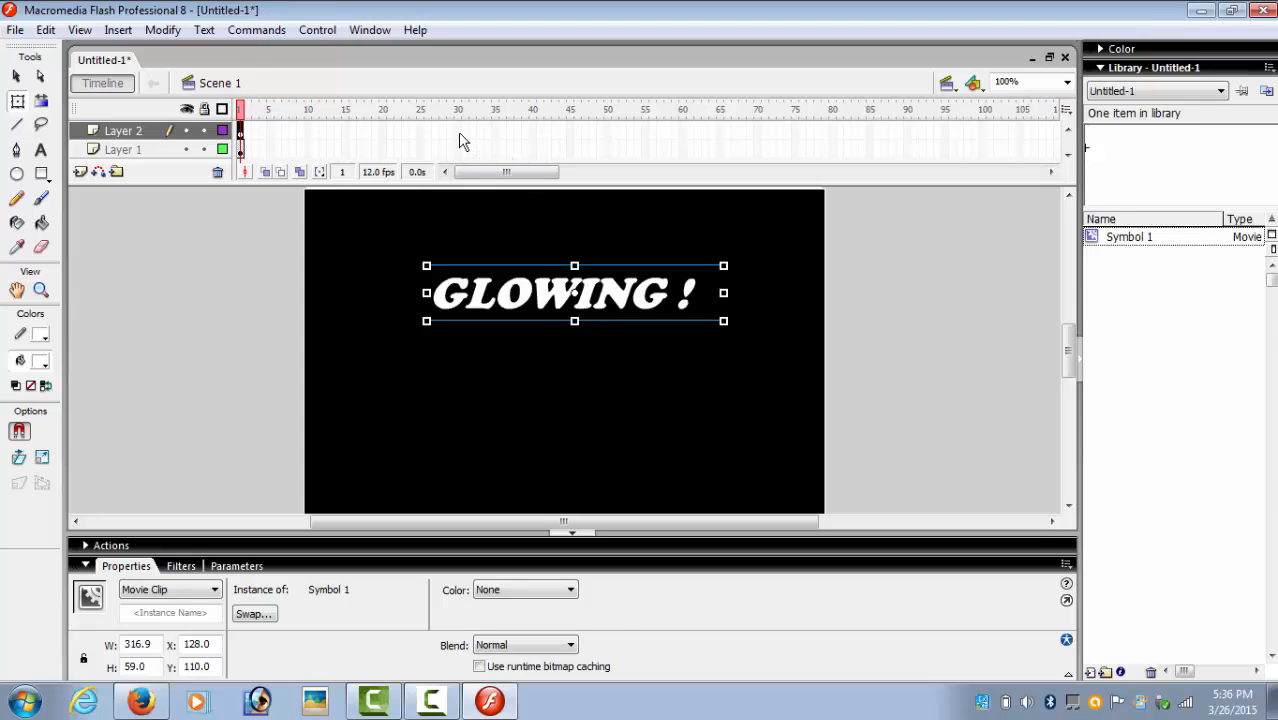
Extend both layers to frame 30 with keyframes at frame 30
click(457, 133)
click(457, 150)
right_click(457, 151)
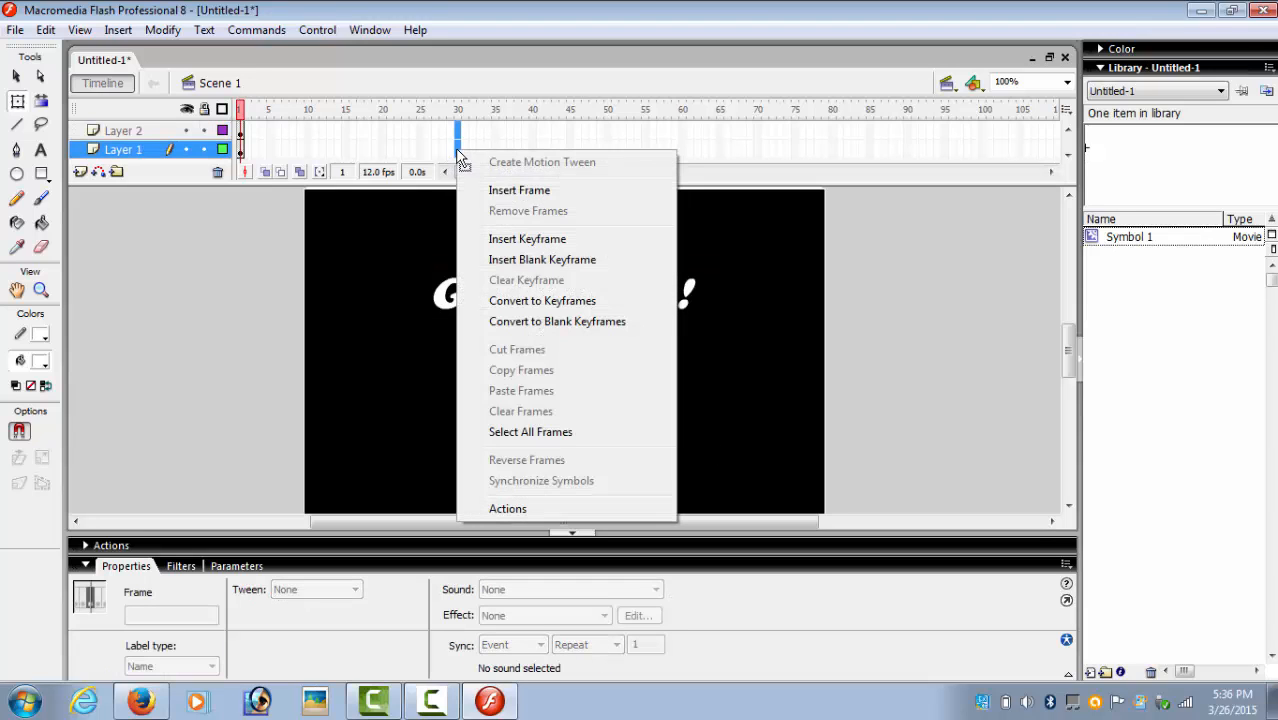
click(547, 246)
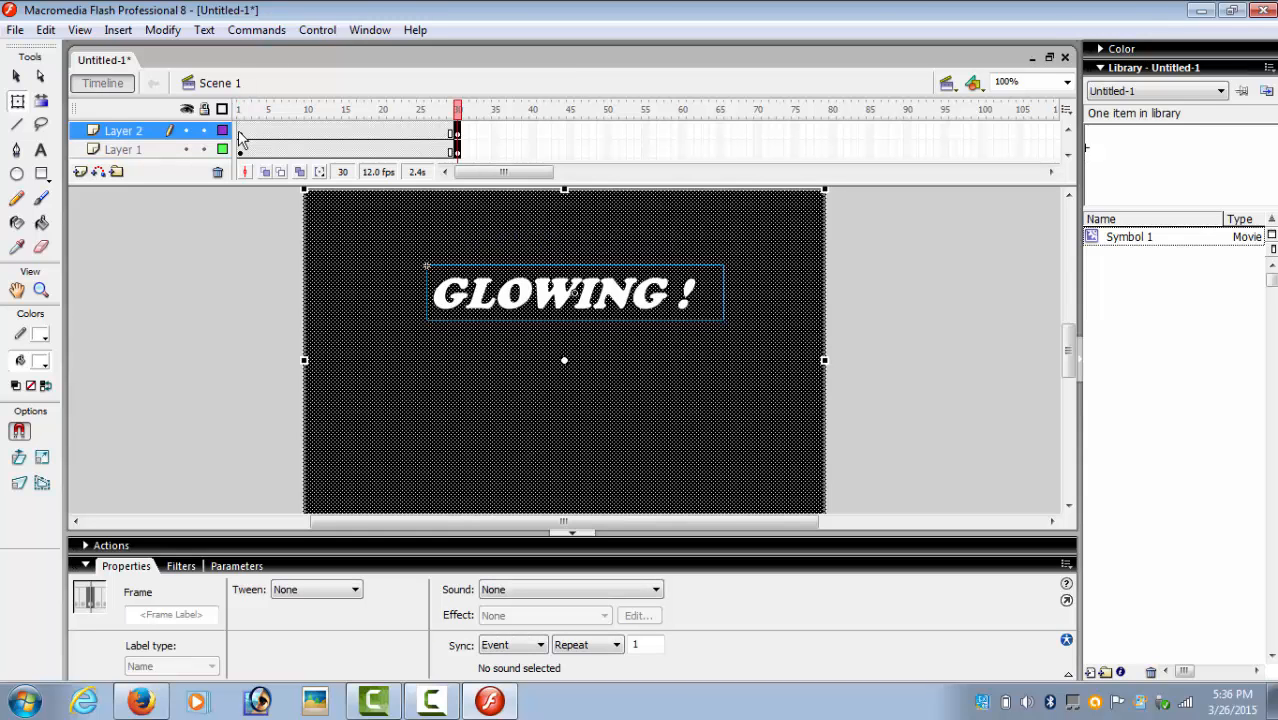
click(287, 136)
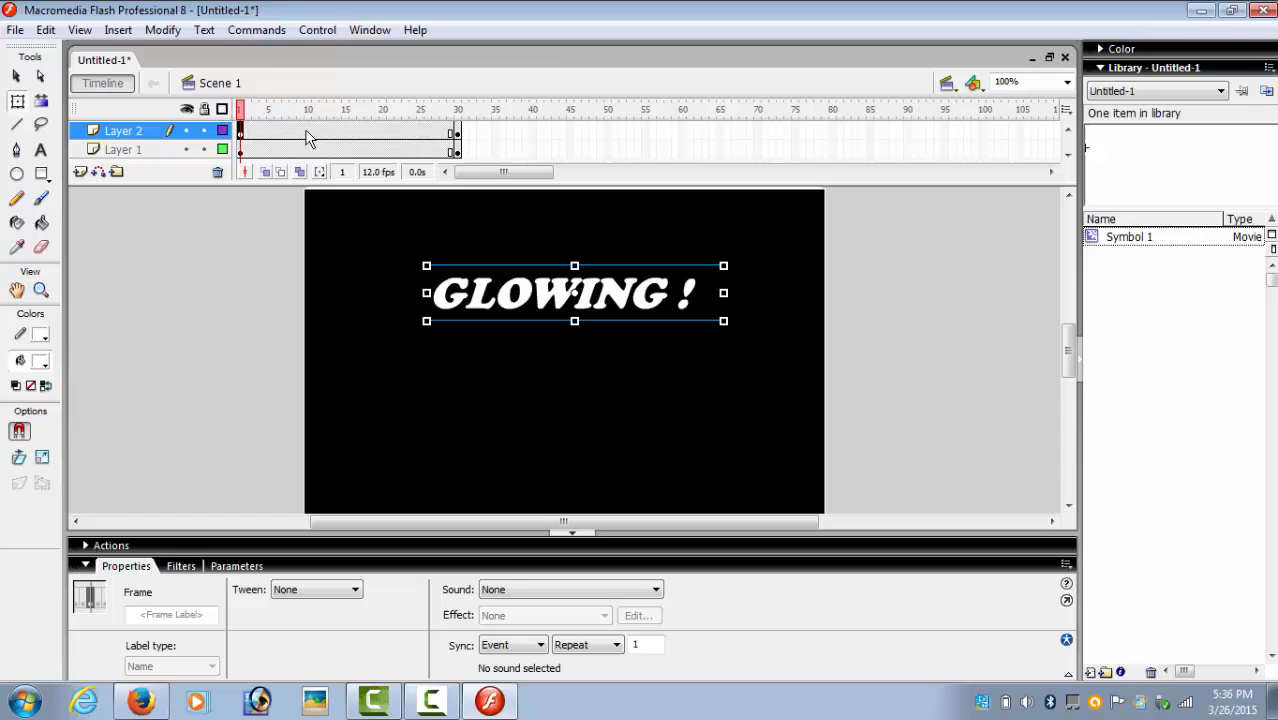
Add a keyframe at frame 10 on Layer 2 and select the text on frame 1
right_click(308, 133)
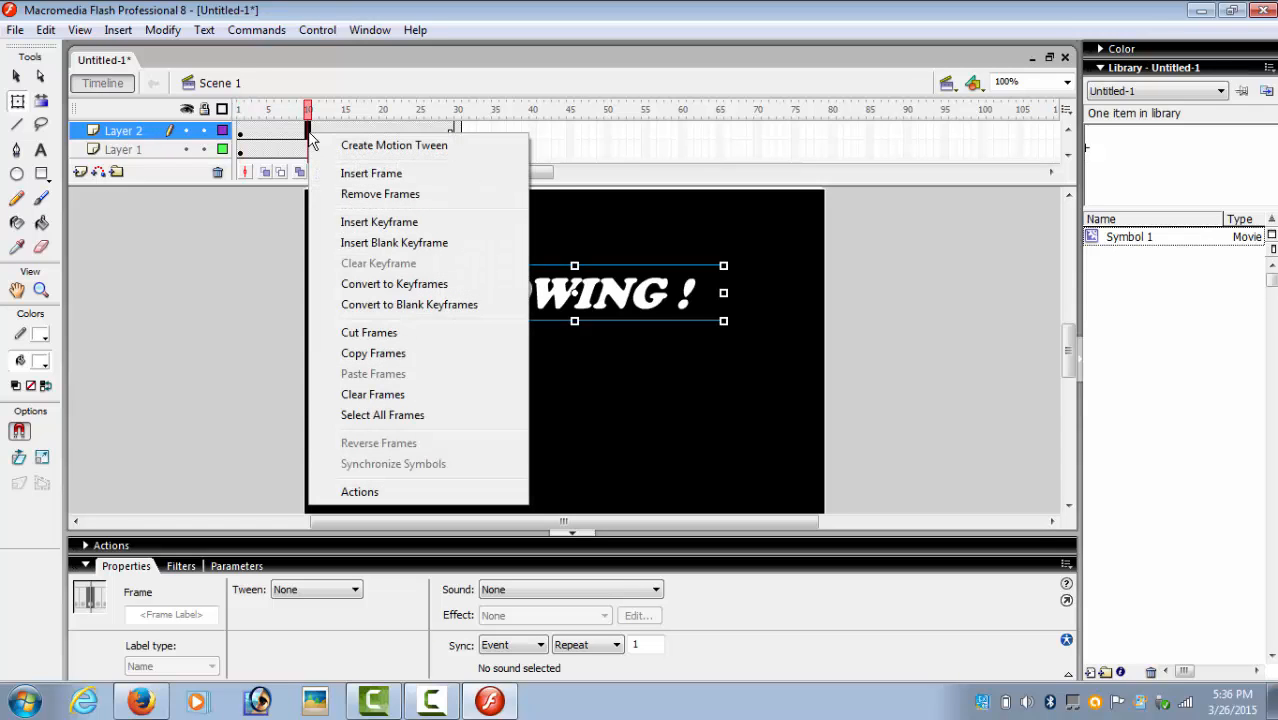
click(385, 223)
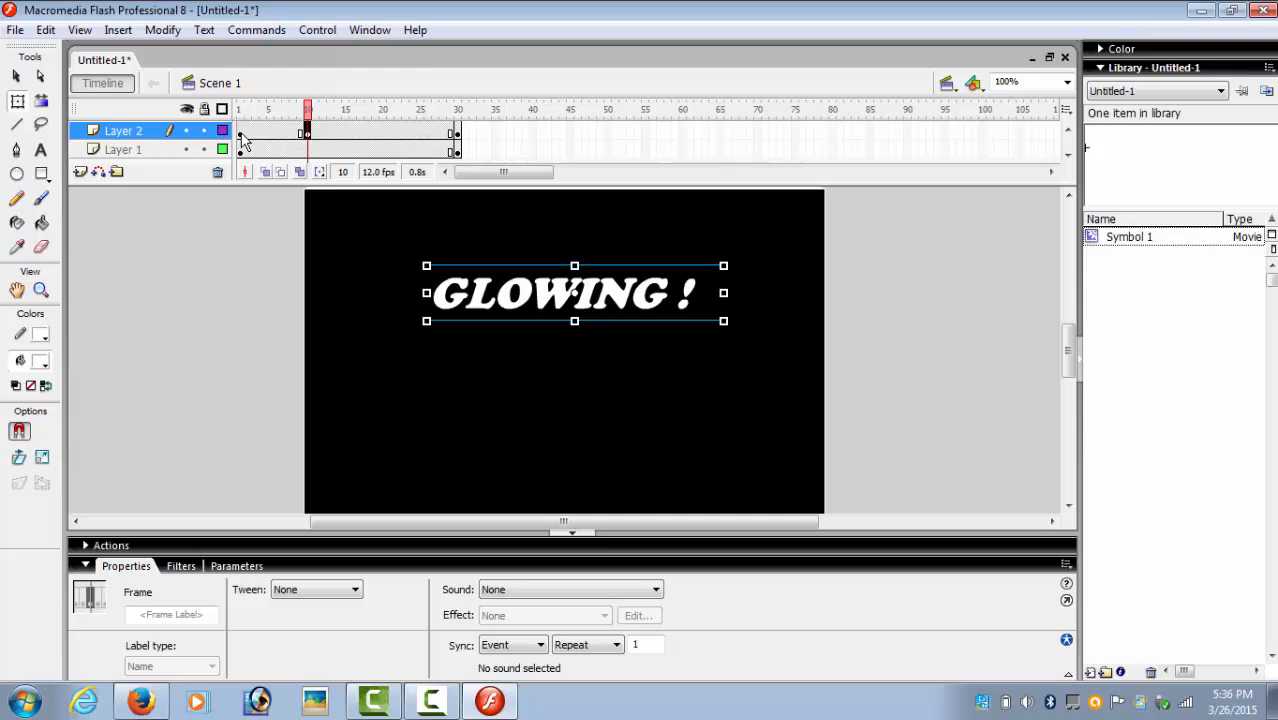
click(241, 134)
click(552, 300)
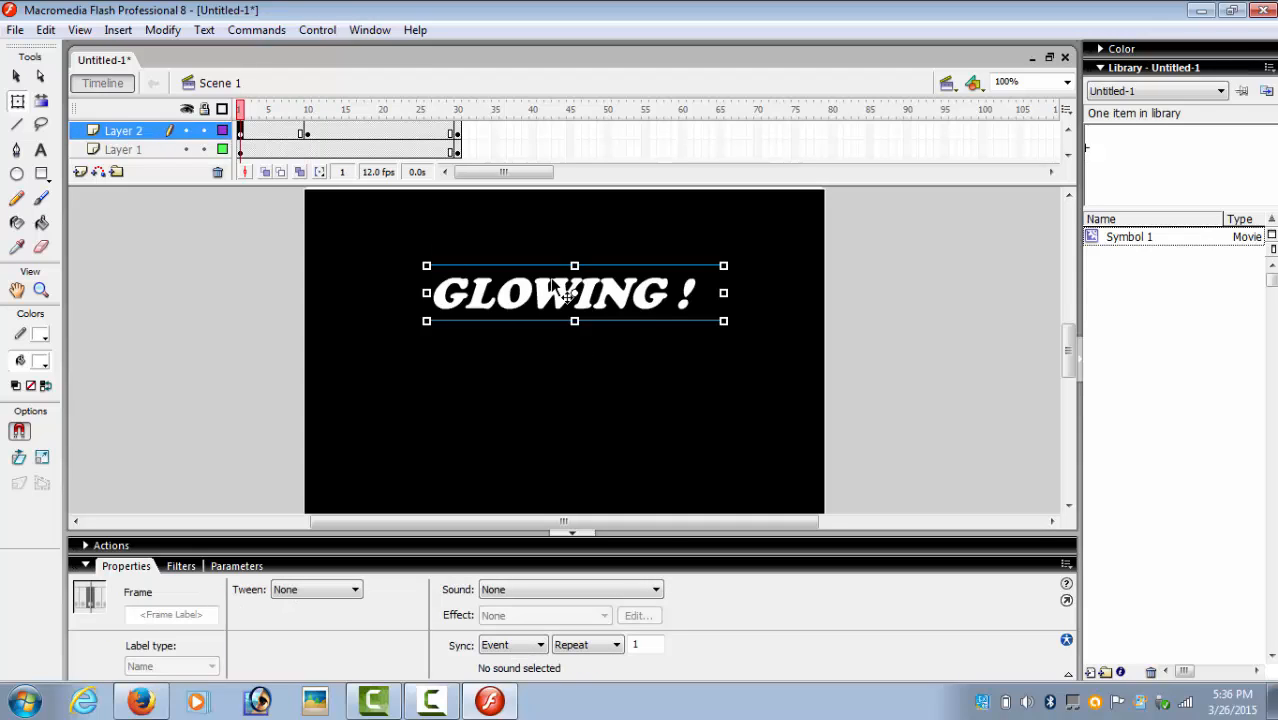
Set the GLOWING ! instance's Color effect to Alpha 0% on frame 1
click(552, 287)
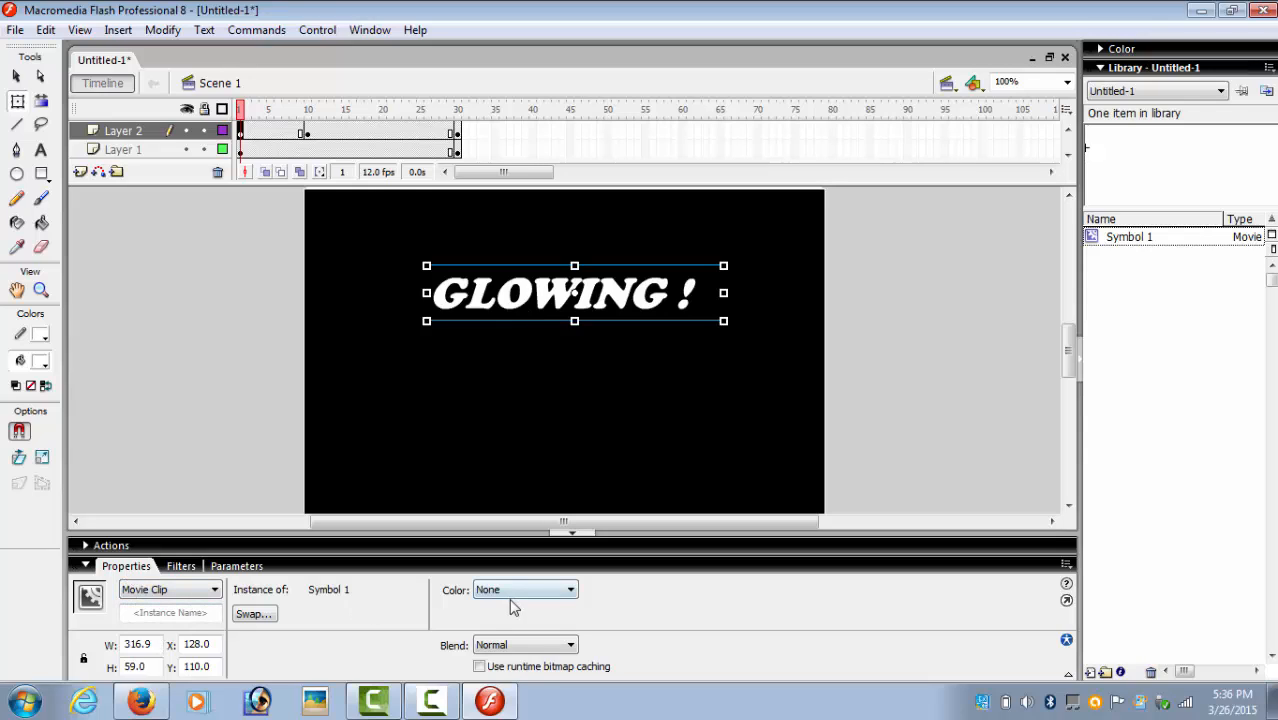
click(540, 596)
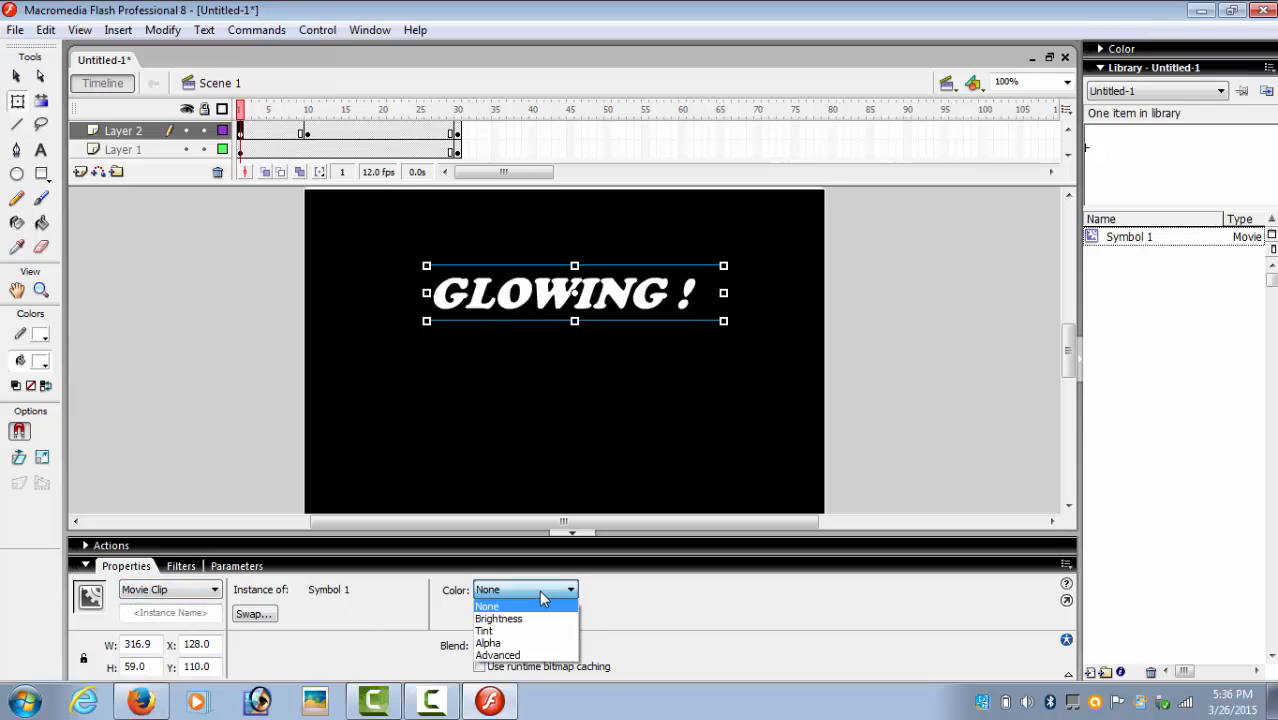
click(535, 643)
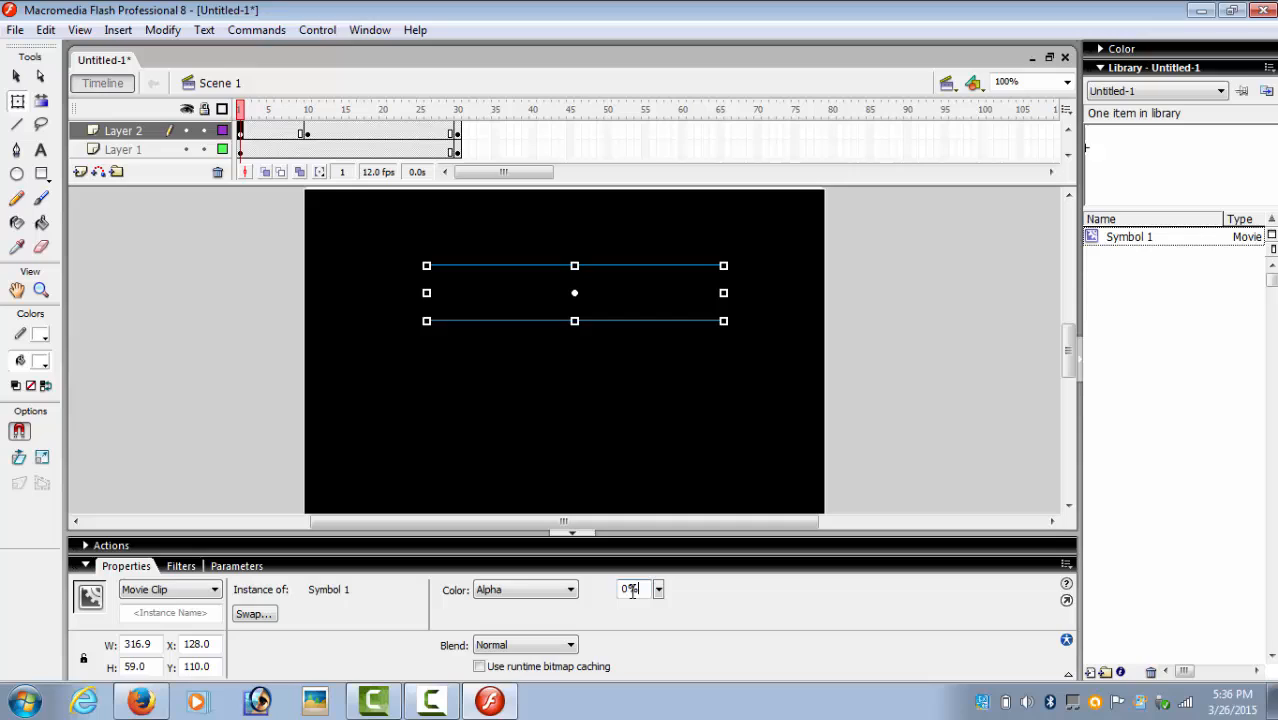
drag(637, 590, 618, 593)
At frame 10, add a Glow filter to the GLOWING ! clip
click(304, 136)
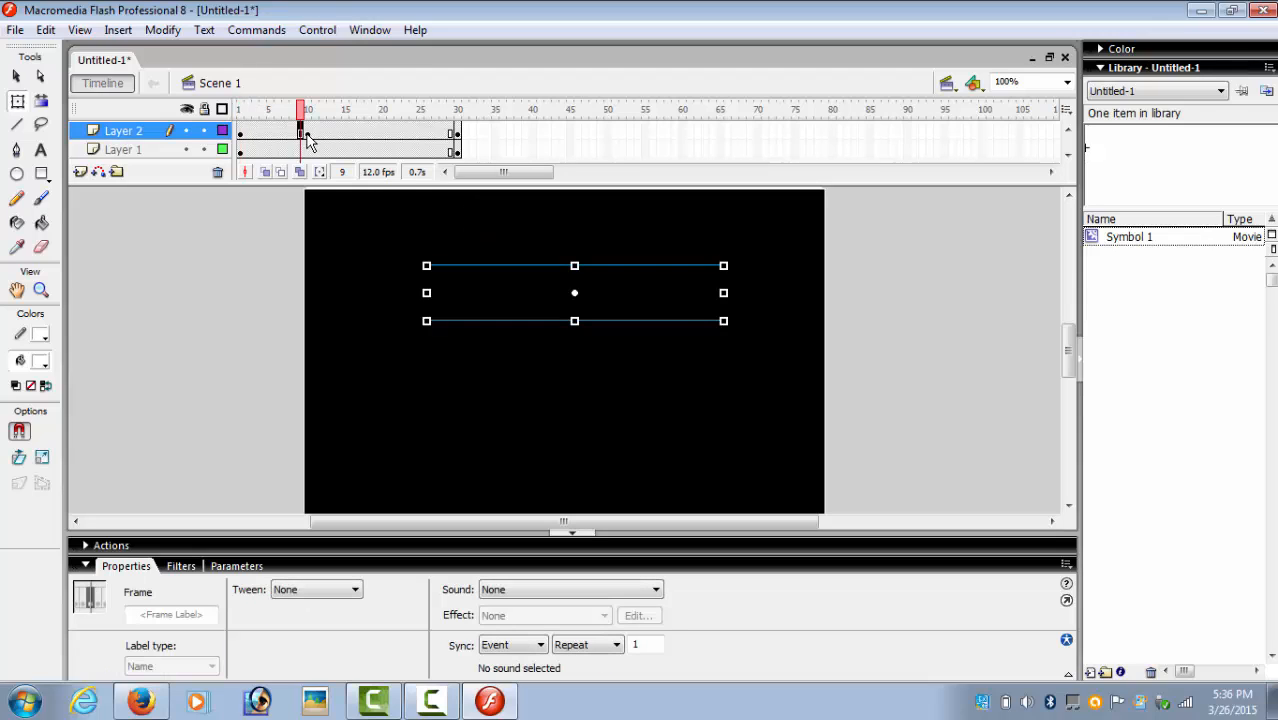
click(307, 136)
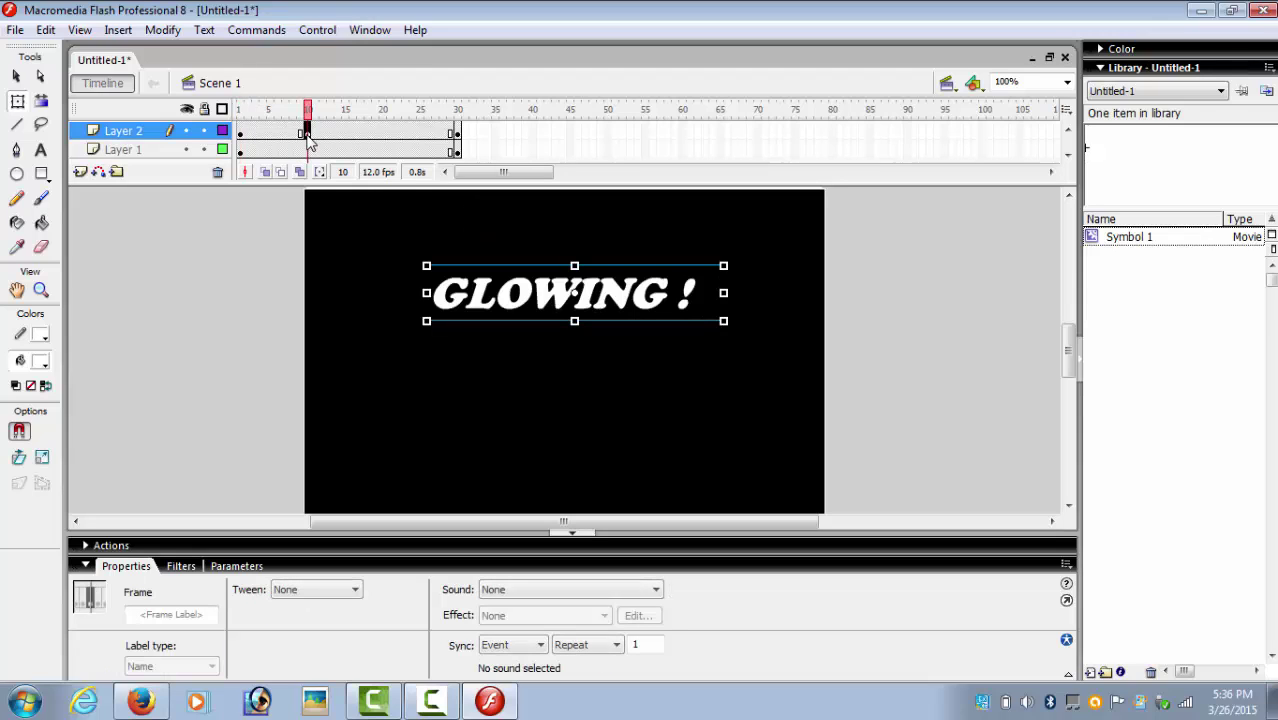
click(640, 310)
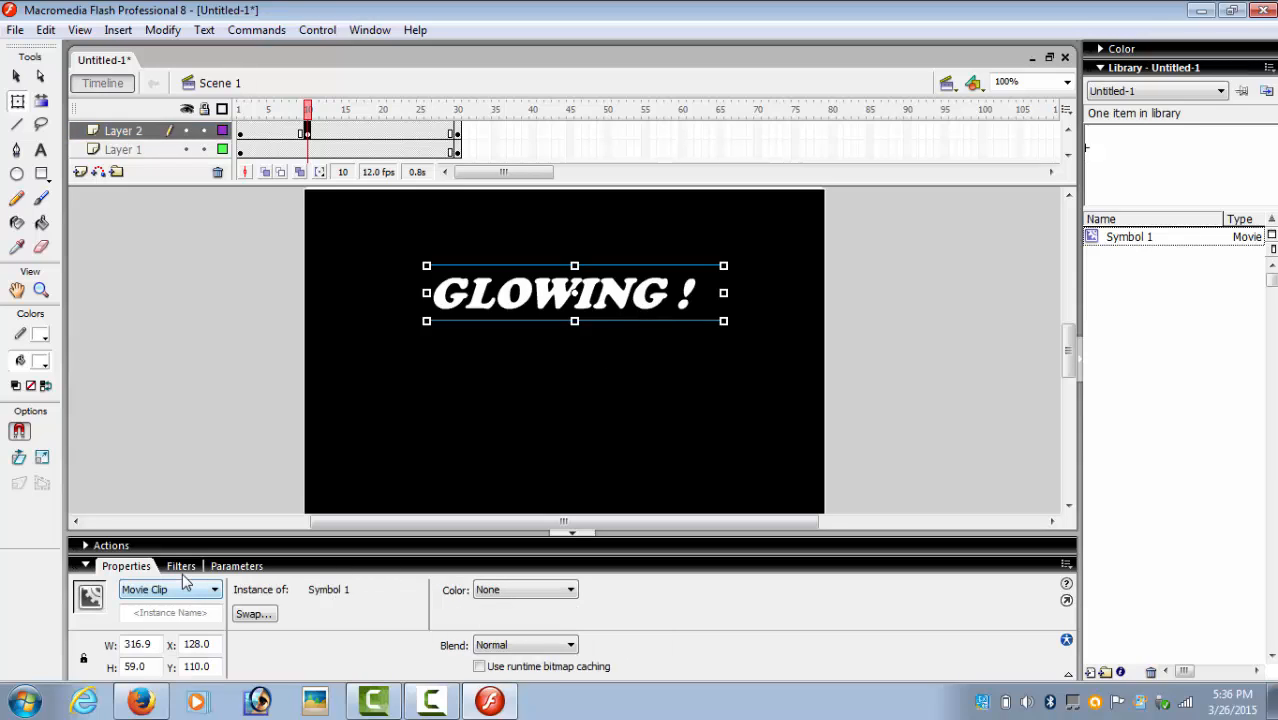
click(181, 567)
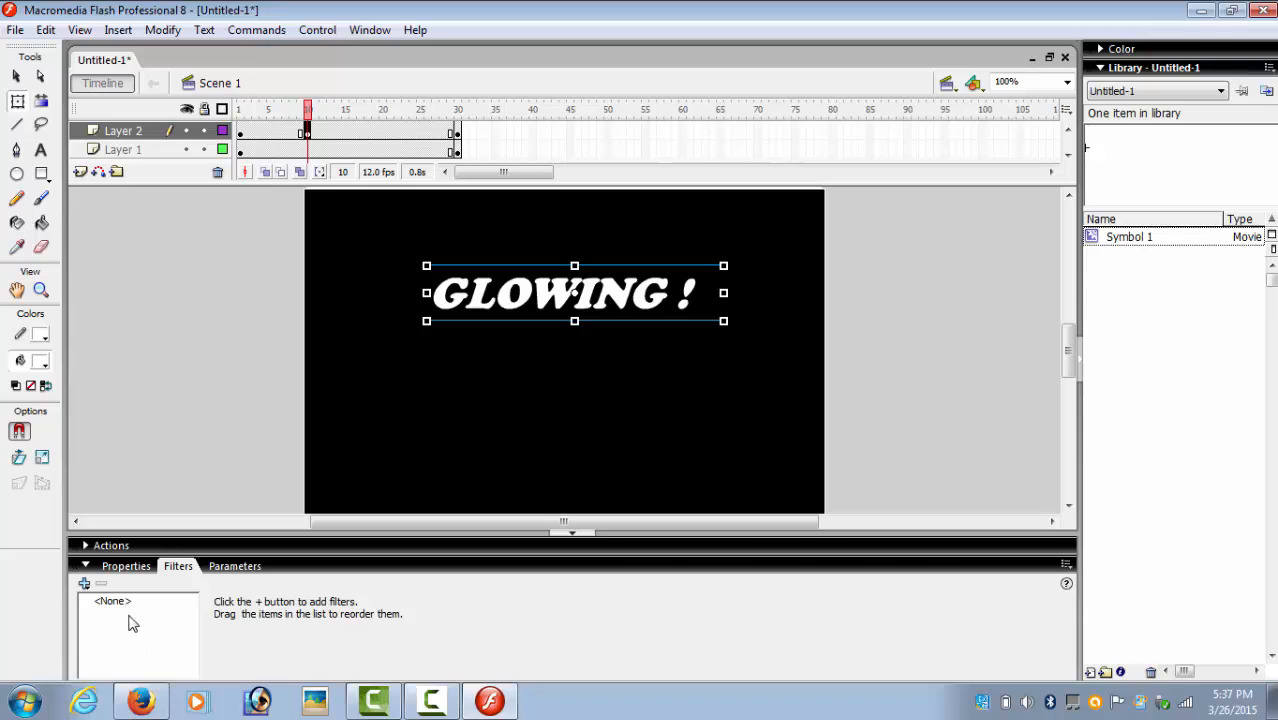
click(84, 584)
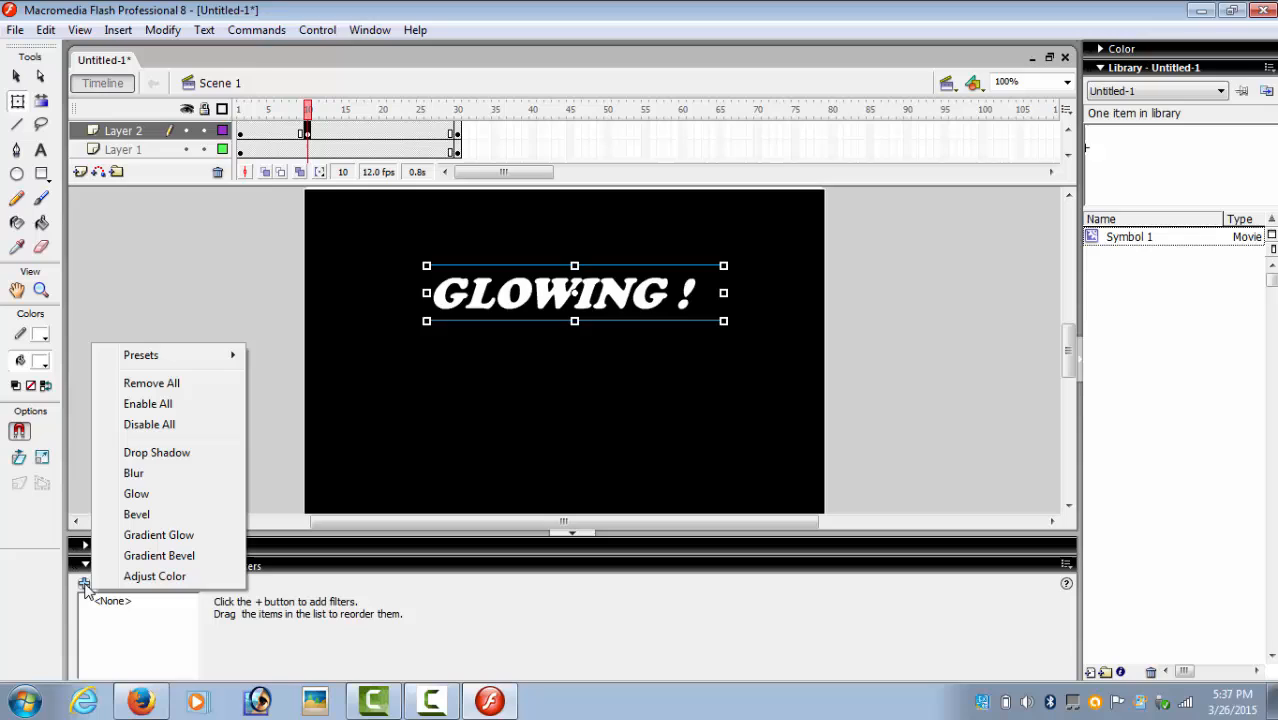
click(168, 495)
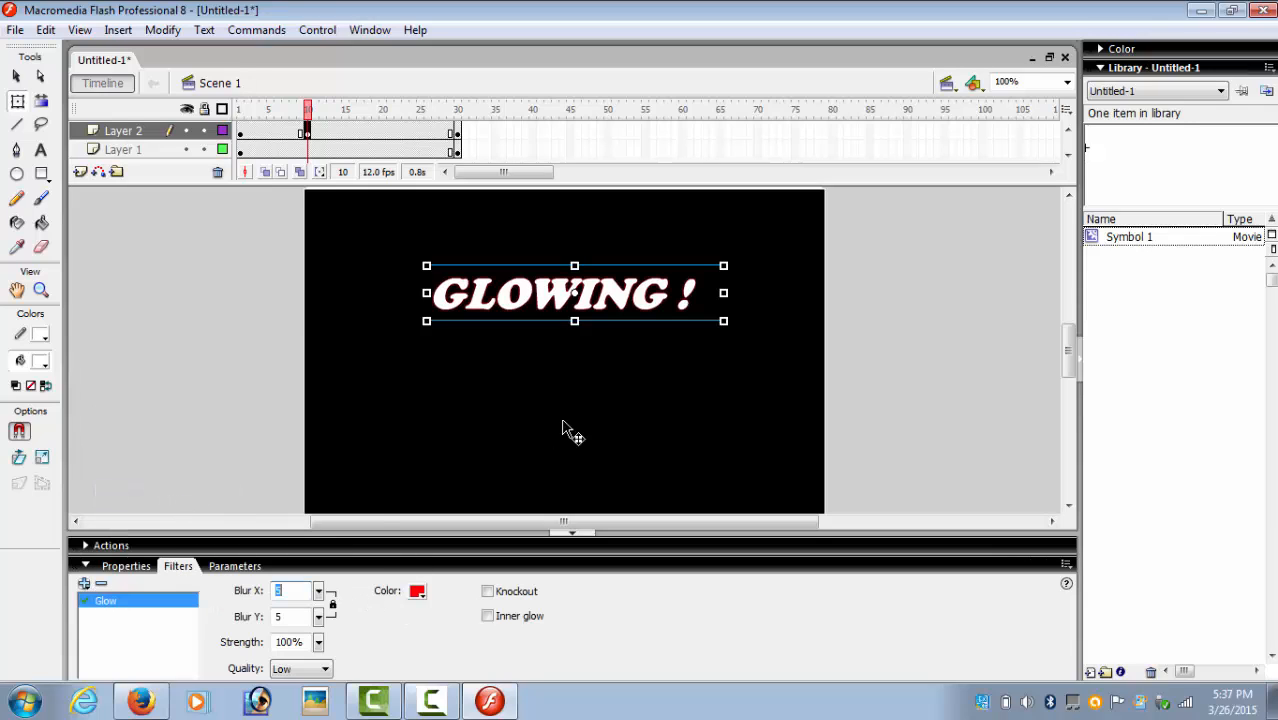
Set the glow to blur 65, High quality, white colour and 380% strength
click(314, 590)
click(318, 590)
drag(325, 593, 321, 538)
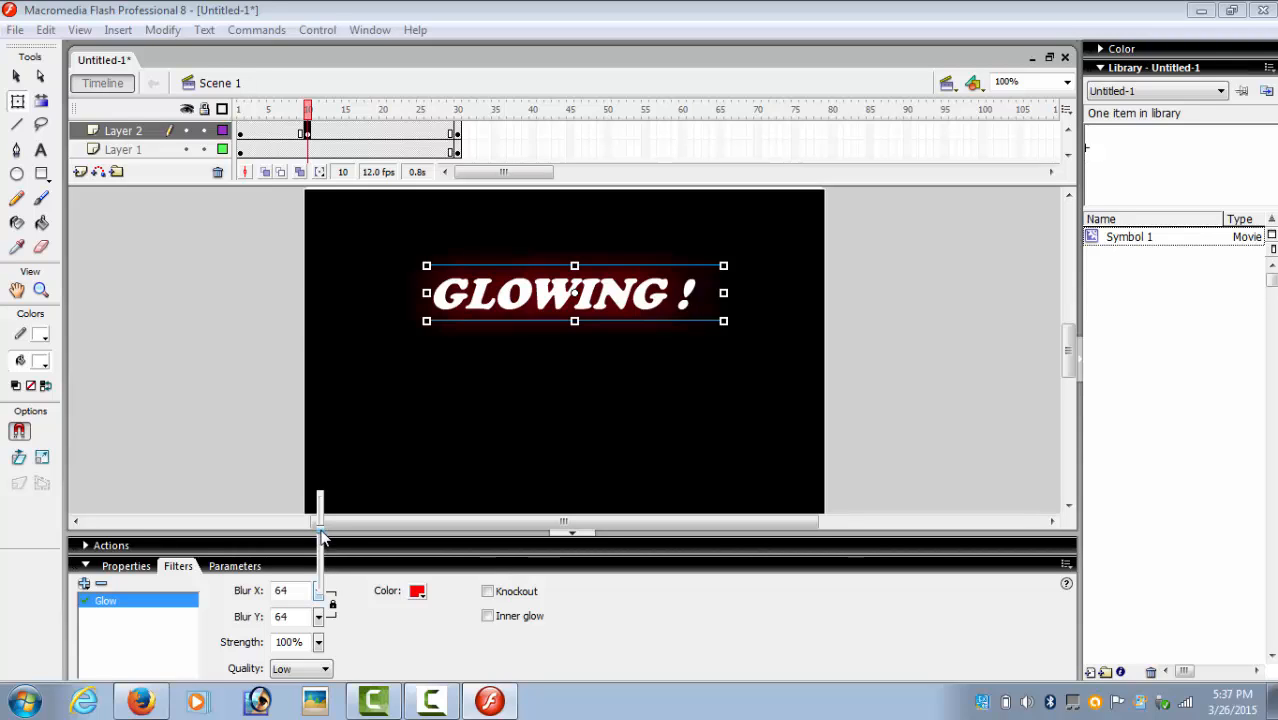
click(300, 668)
click(299, 712)
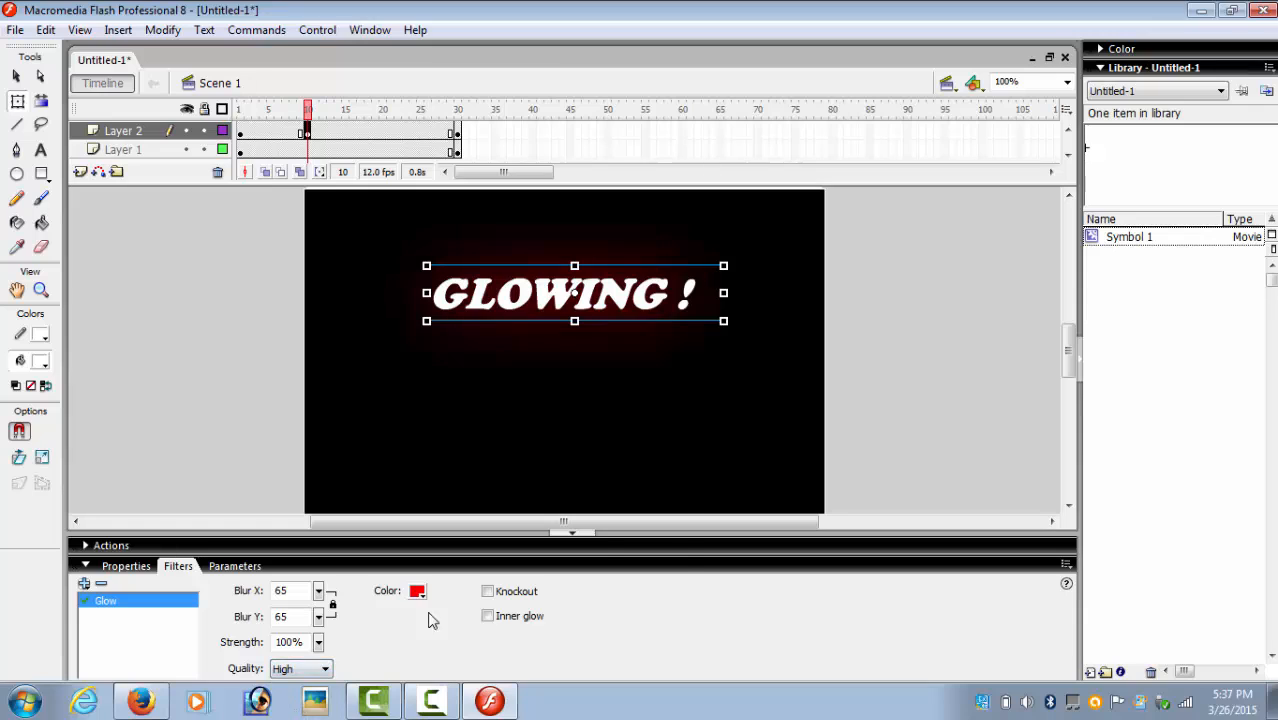
click(417, 591)
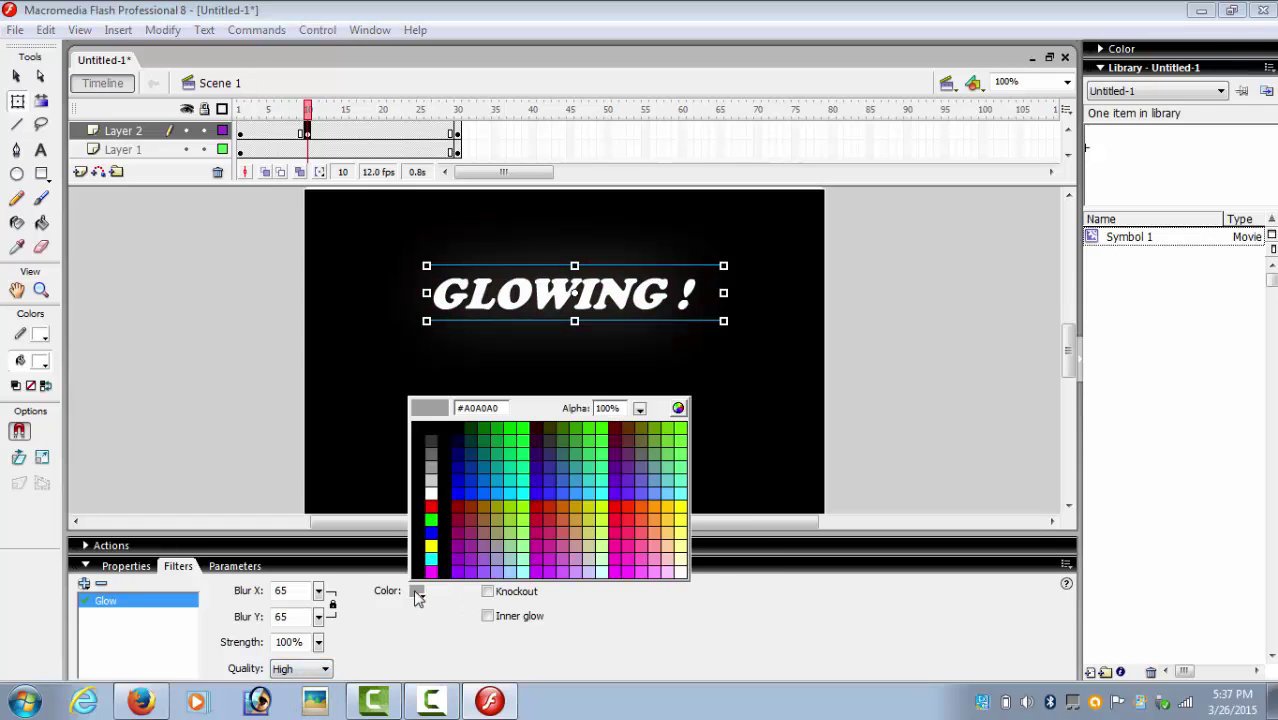
click(431, 494)
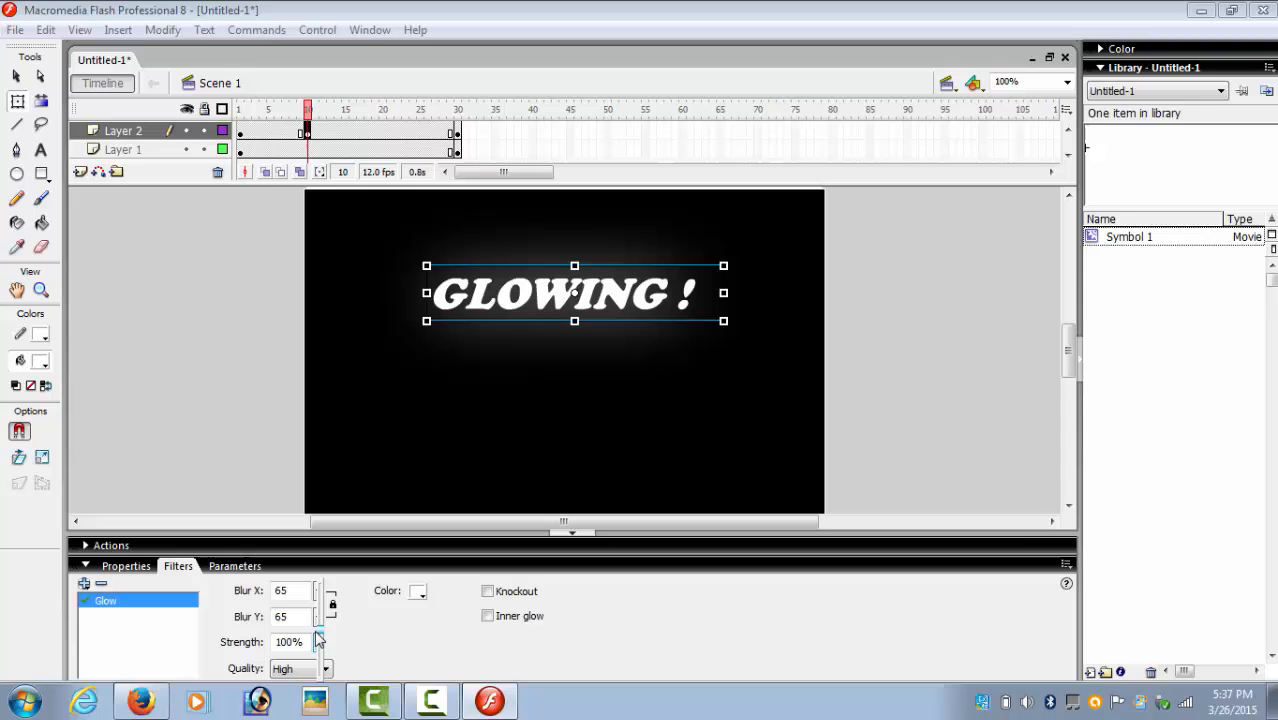
drag(322, 638, 322, 610)
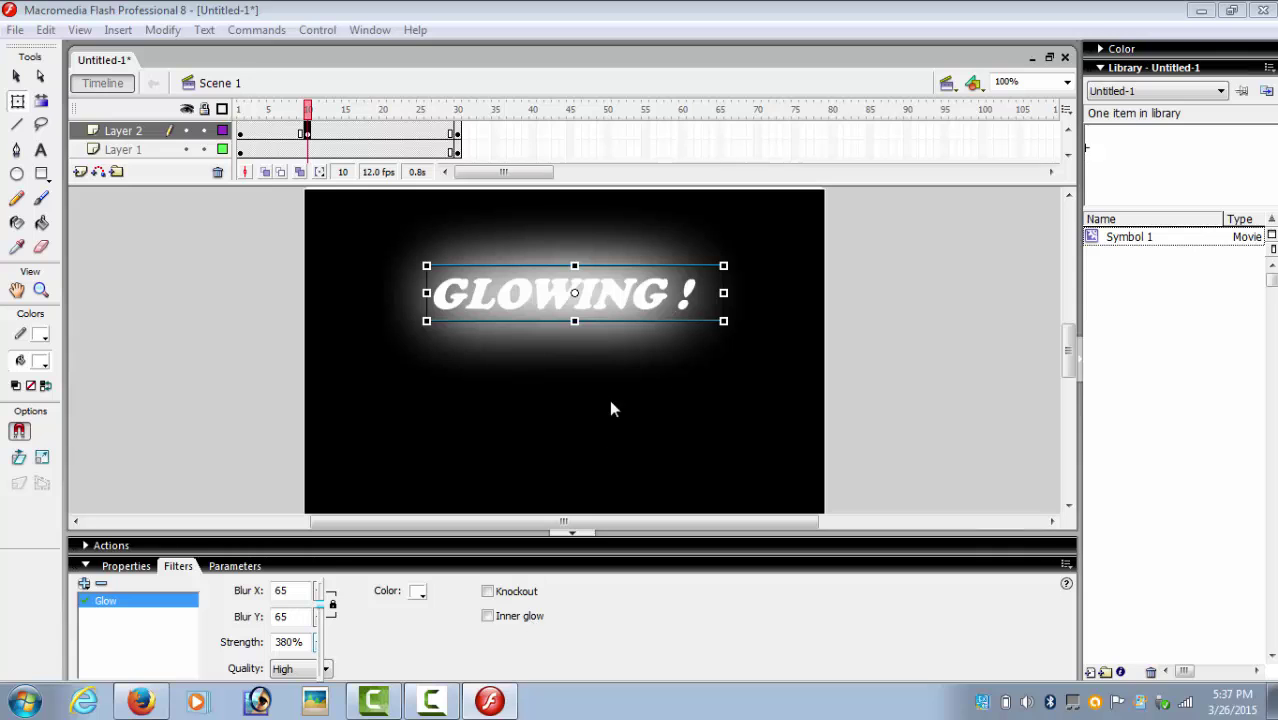
Create a motion tween on Layer 2 from frame 1 to frame 10
click(306, 131)
click(286, 149)
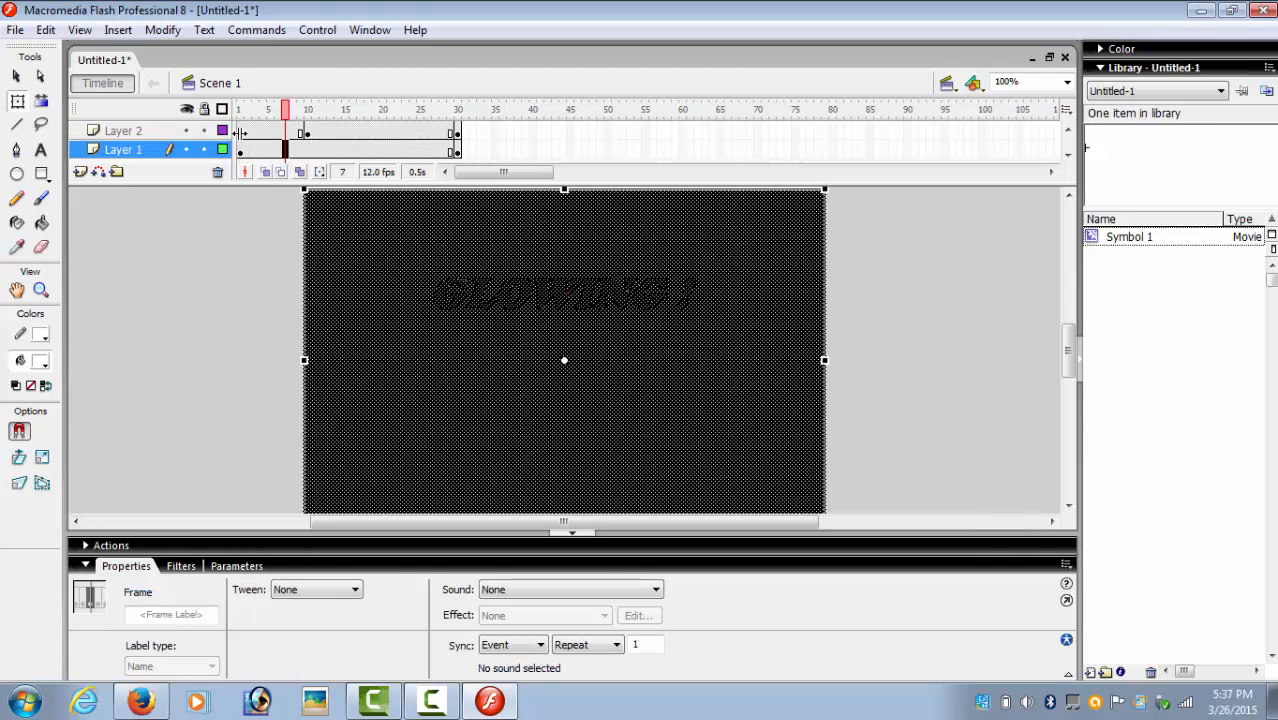
click(243, 140)
drag(245, 143, 306, 143)
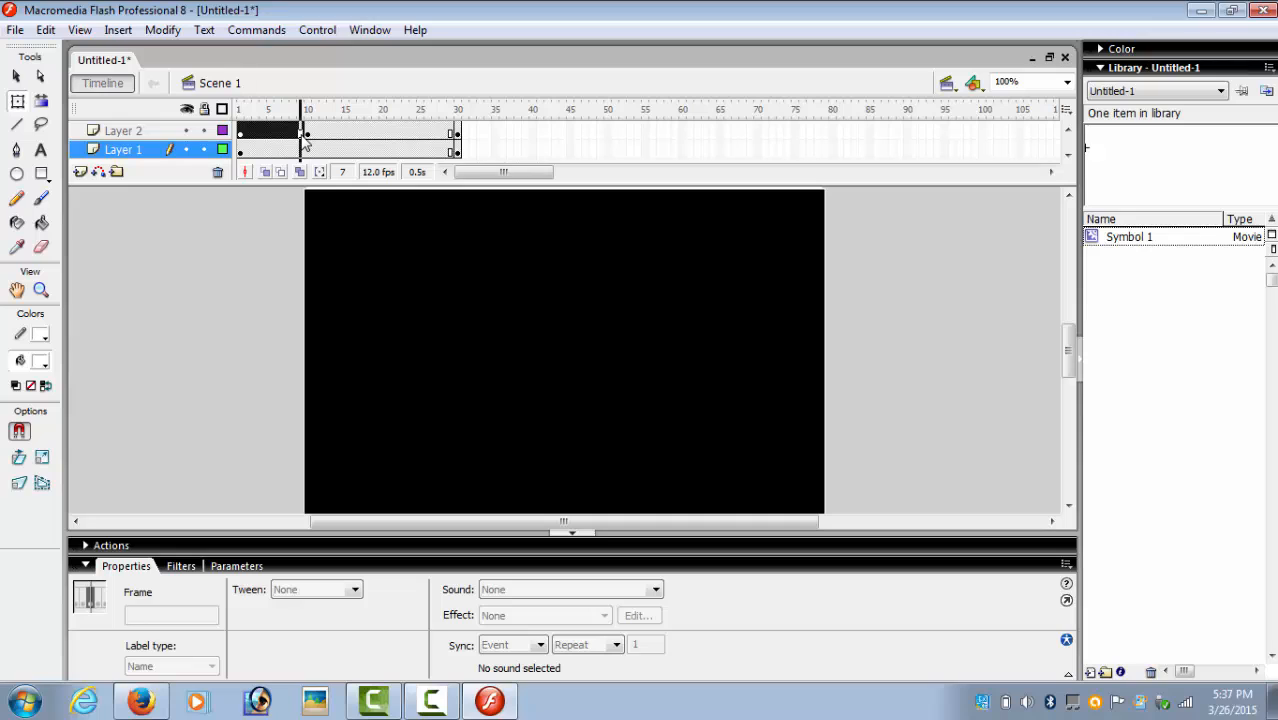
drag(305, 141, 246, 142)
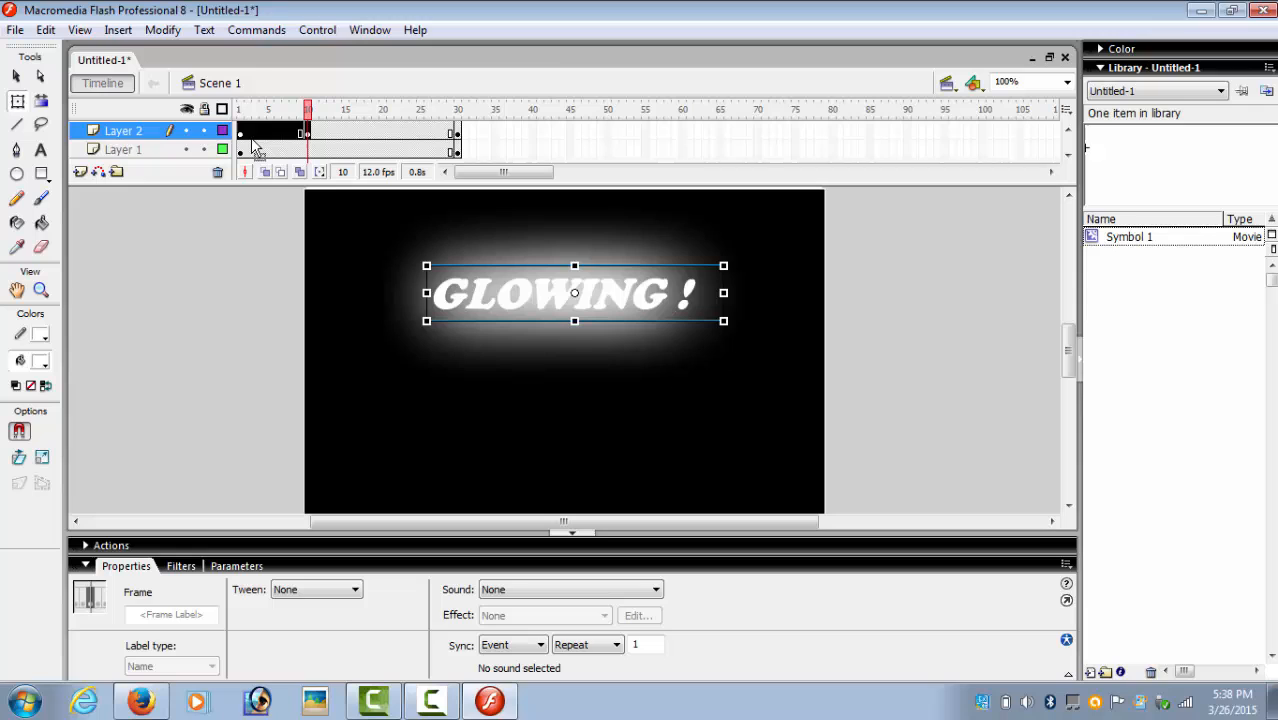
right_click(244, 136)
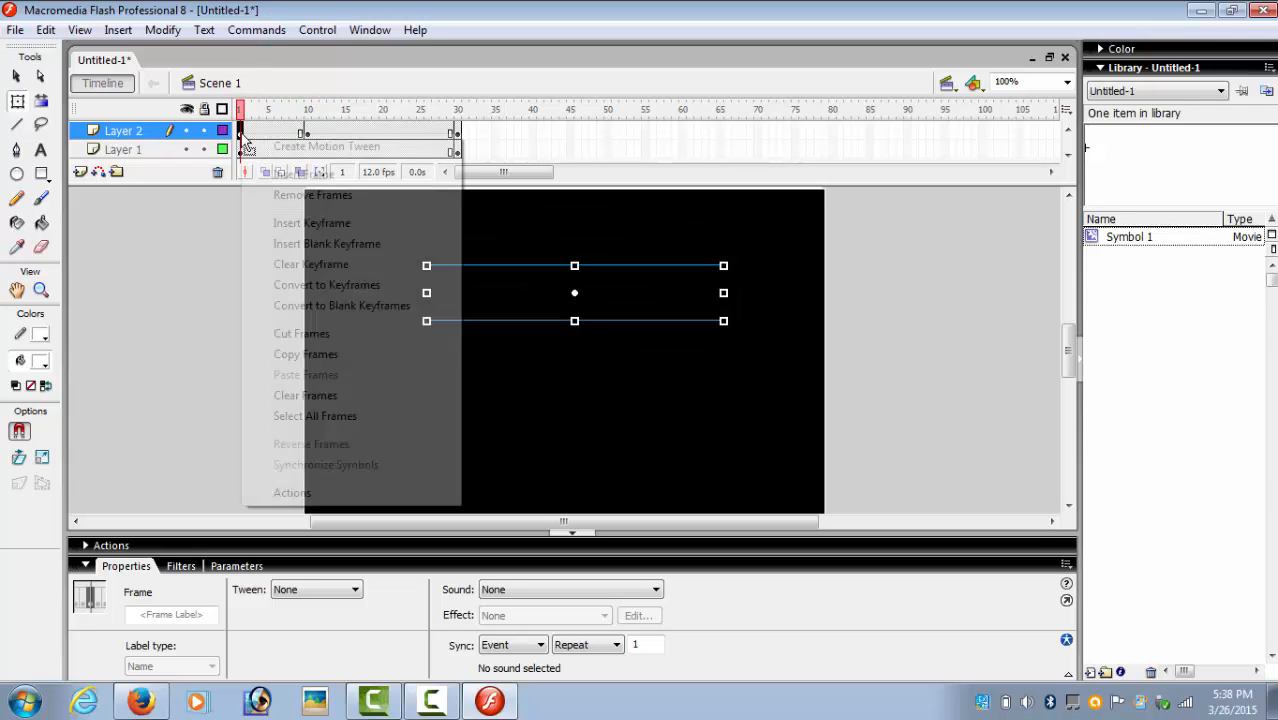
click(270, 147)
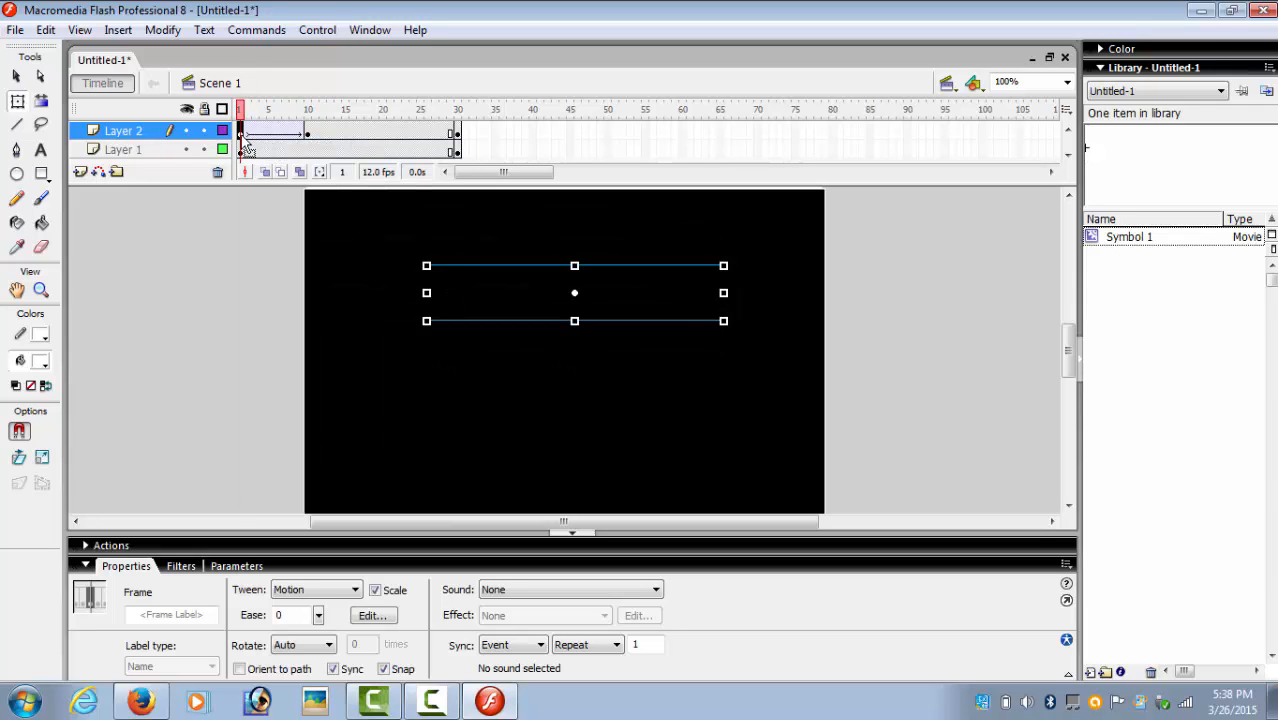
Scrub the playhead through frames 1–10 to preview the fade-in
key(Return)
drag(238, 134, 312, 141)
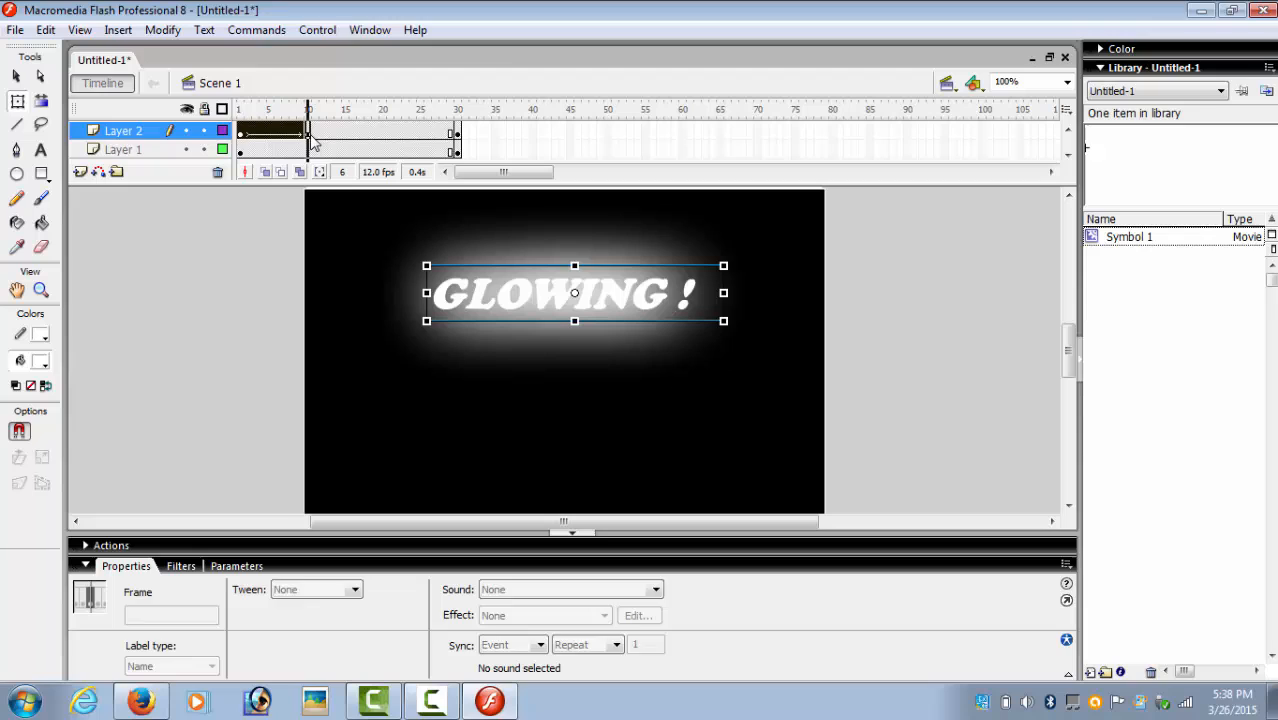
Insert a keyframe at frame 20 on the text layer
click(314, 133)
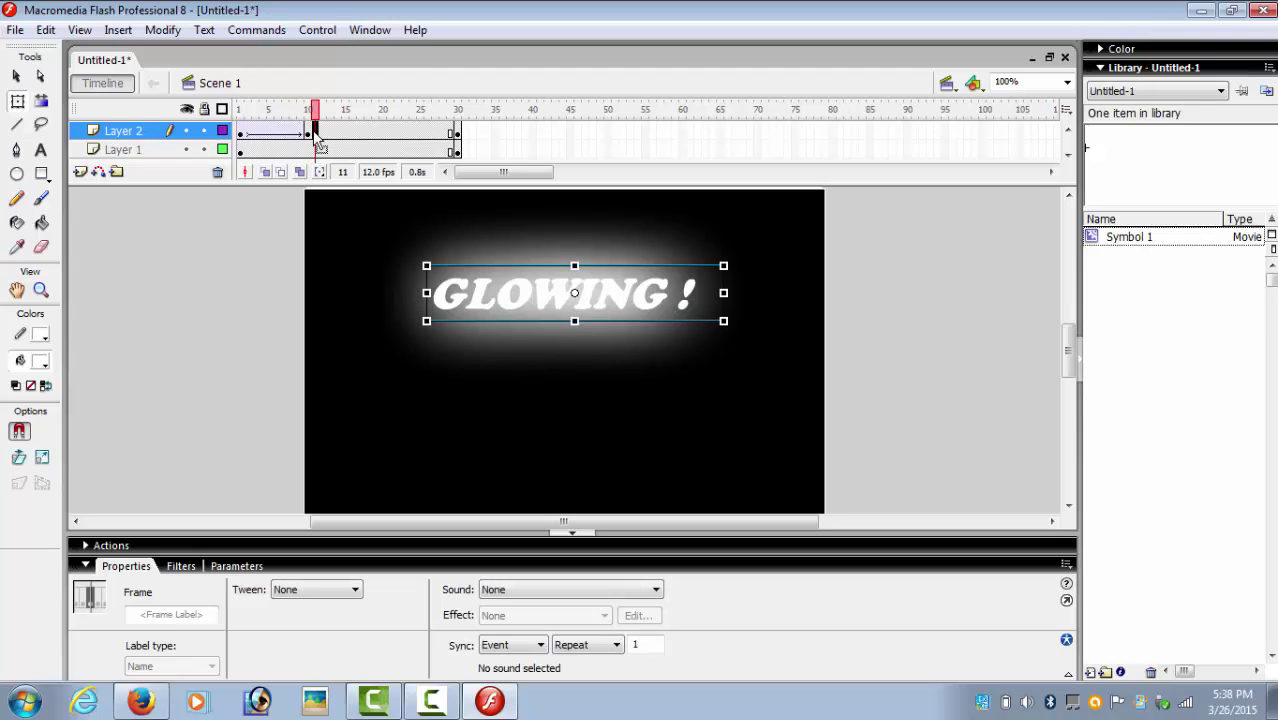
click(383, 136)
right_click(383, 138)
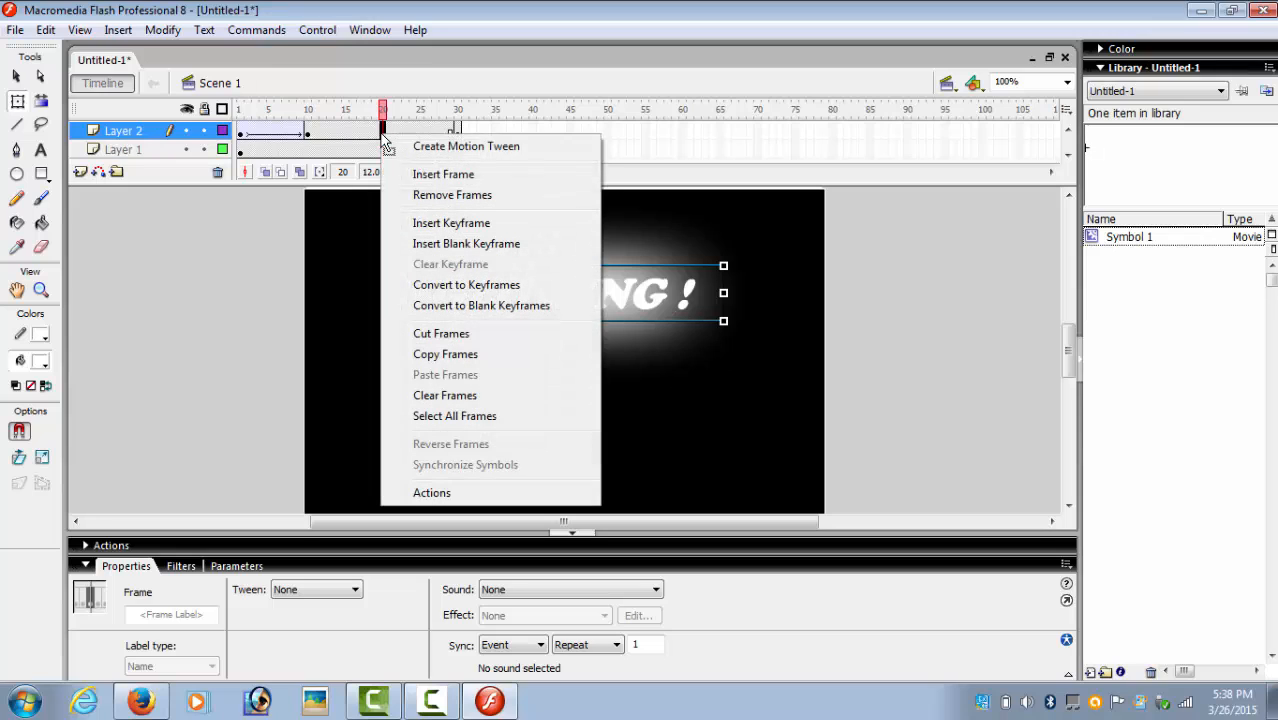
click(420, 223)
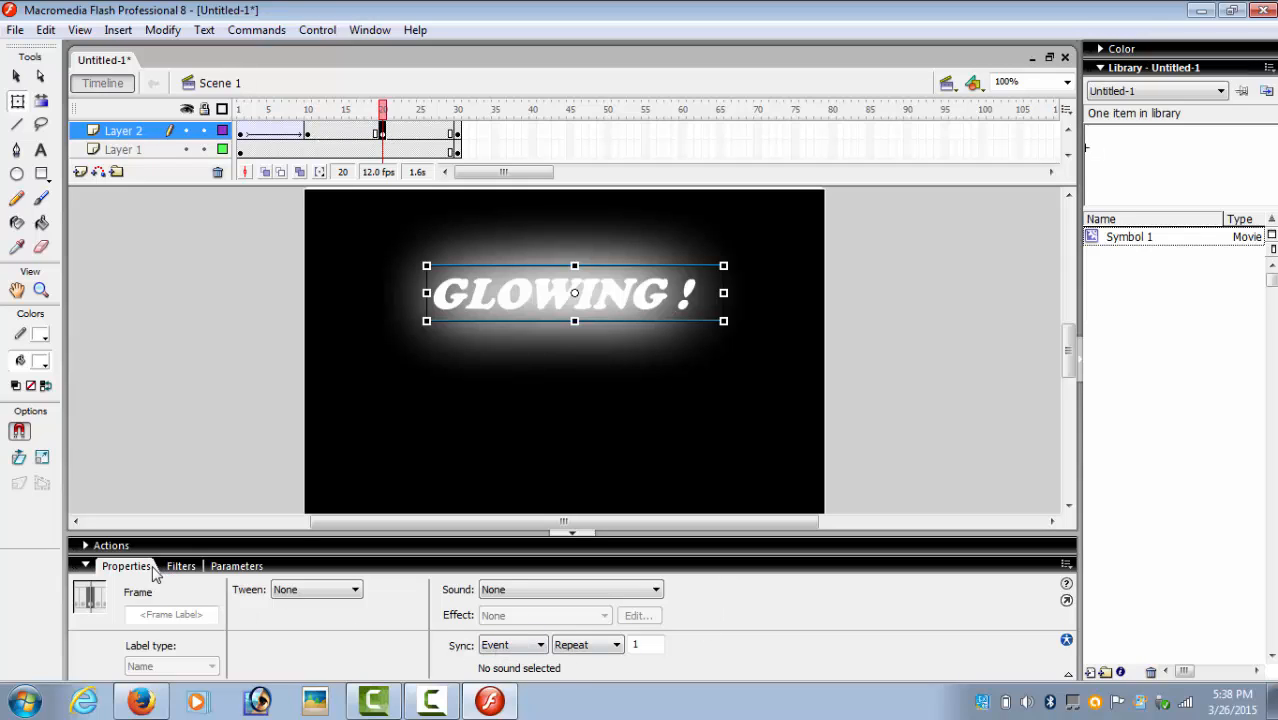
Set the GLOWING symbol to Alpha 0% at frame 20
click(540, 297)
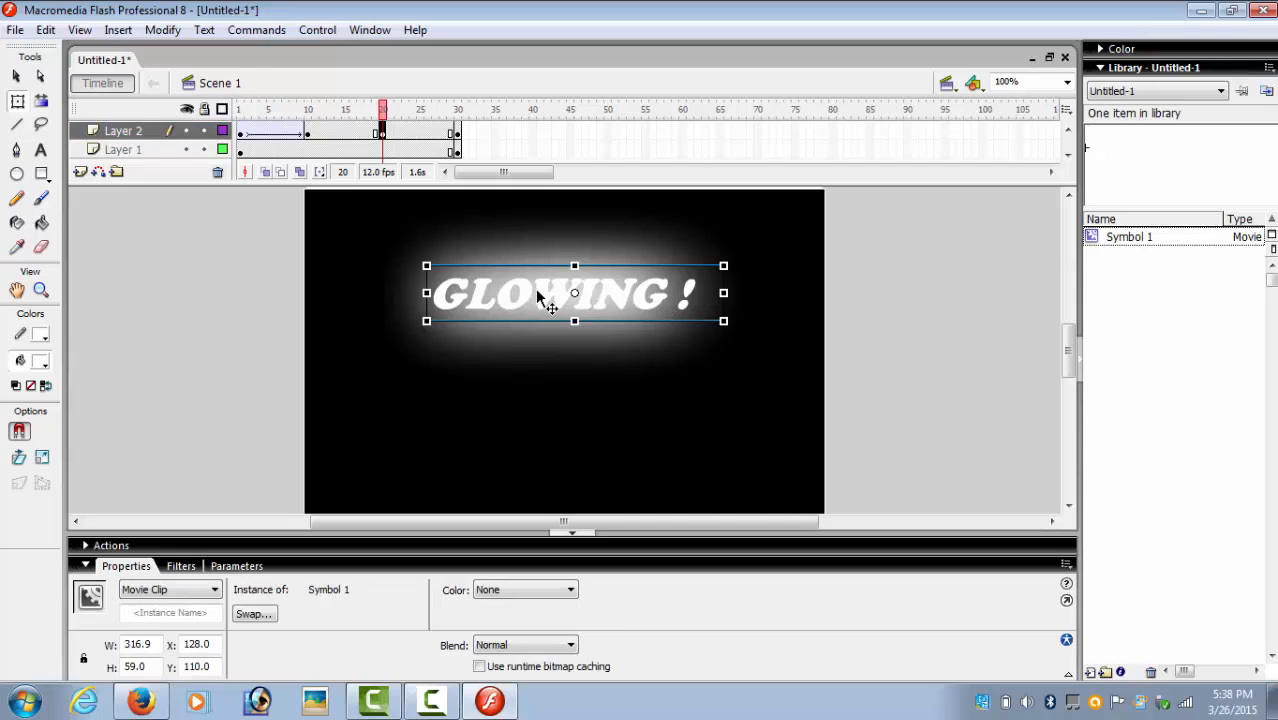
click(523, 589)
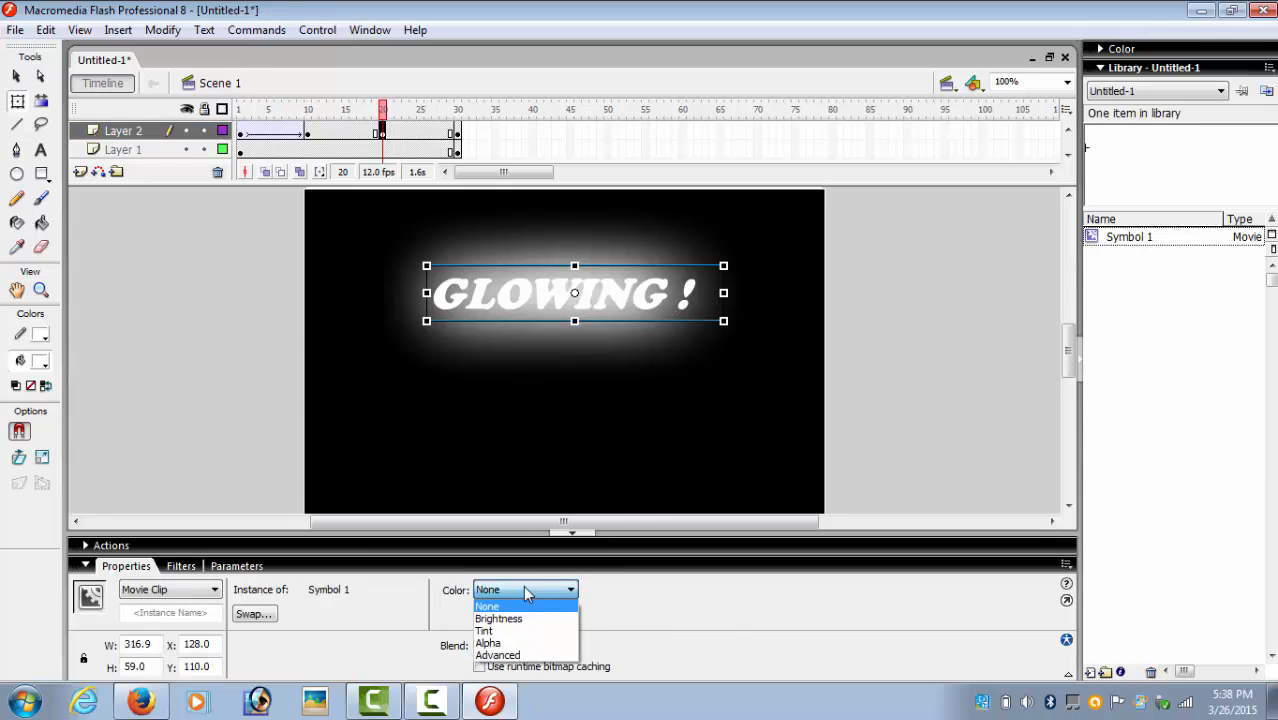
click(514, 643)
text(0)
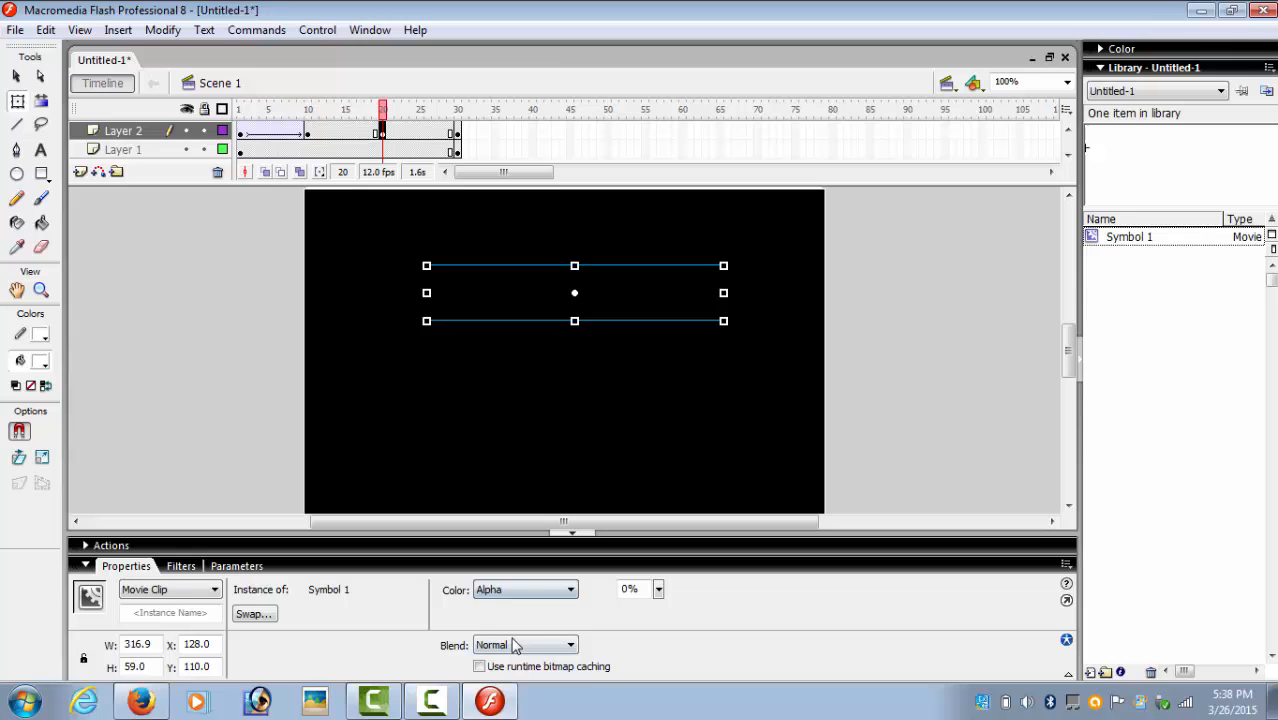
click(307, 135)
Create a motion tween from frame 10 to 20 and preview the fade in and out
right_click(307, 136)
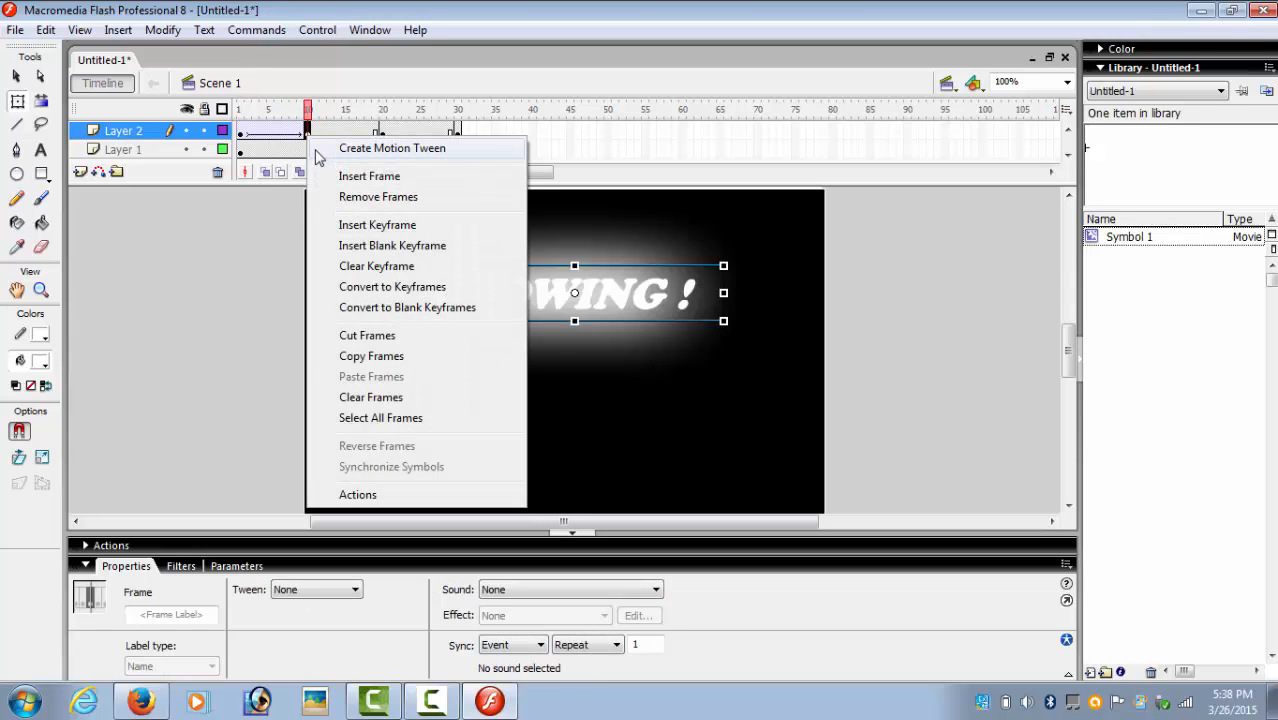
click(316, 152)
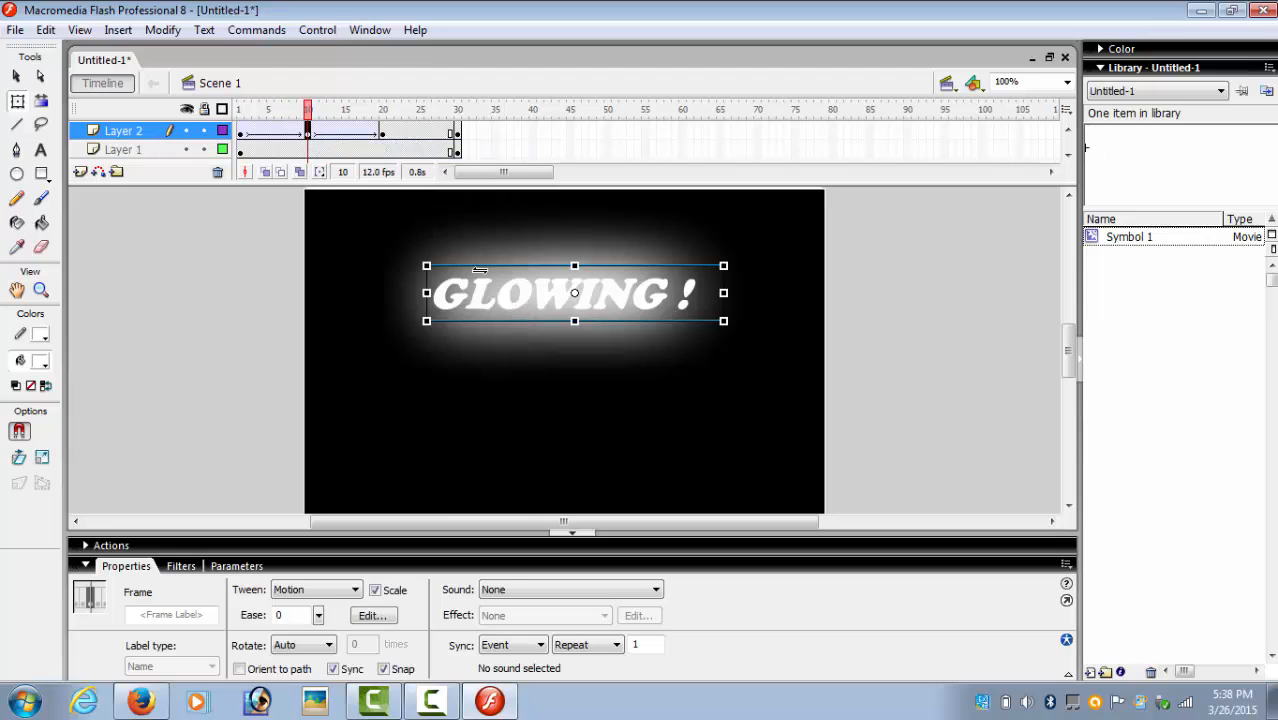
click(241, 138)
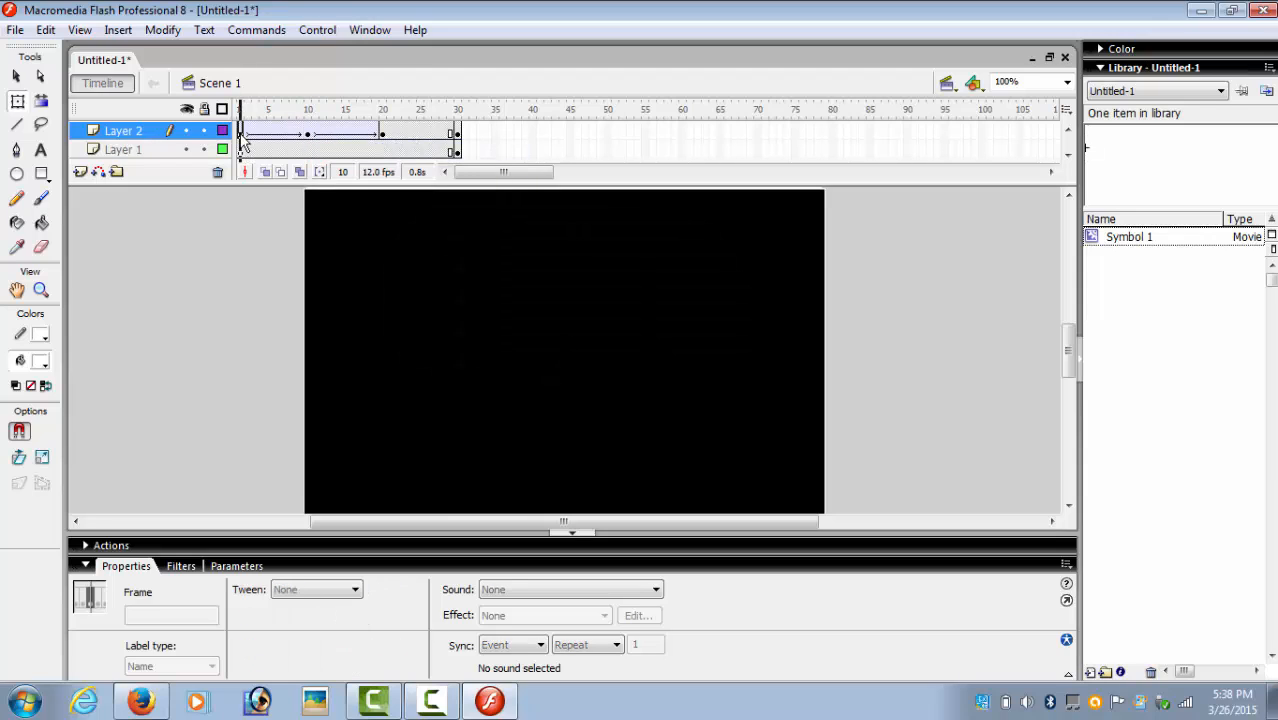
drag(243, 145, 310, 149)
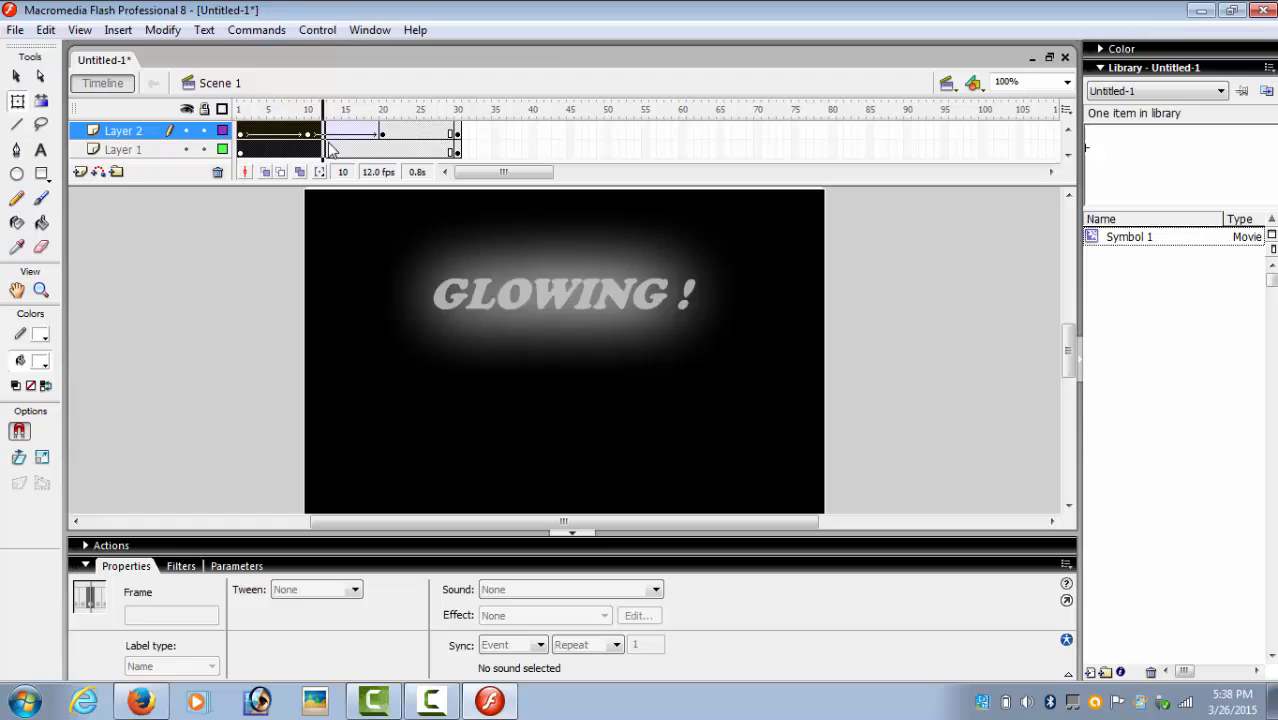
drag(330, 148, 385, 148)
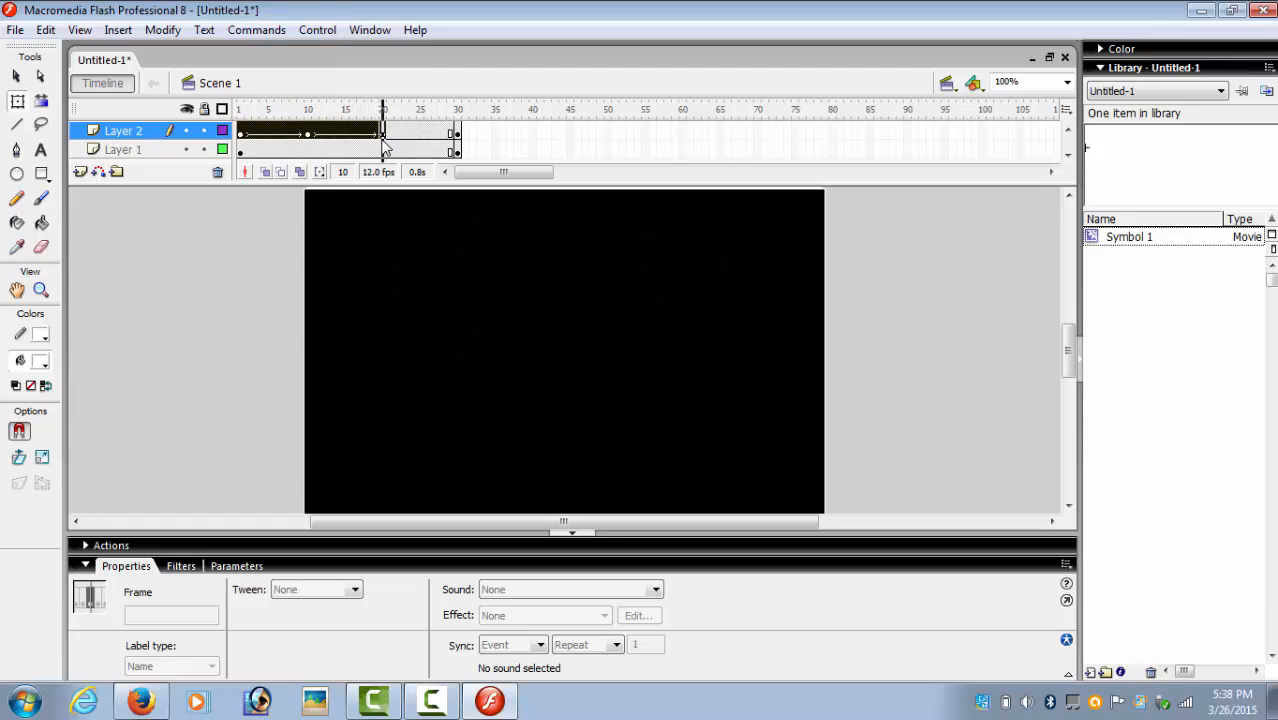
Insert a keyframe at frame 20 (F6) and go to frame 30
click(383, 133)
key(F6)
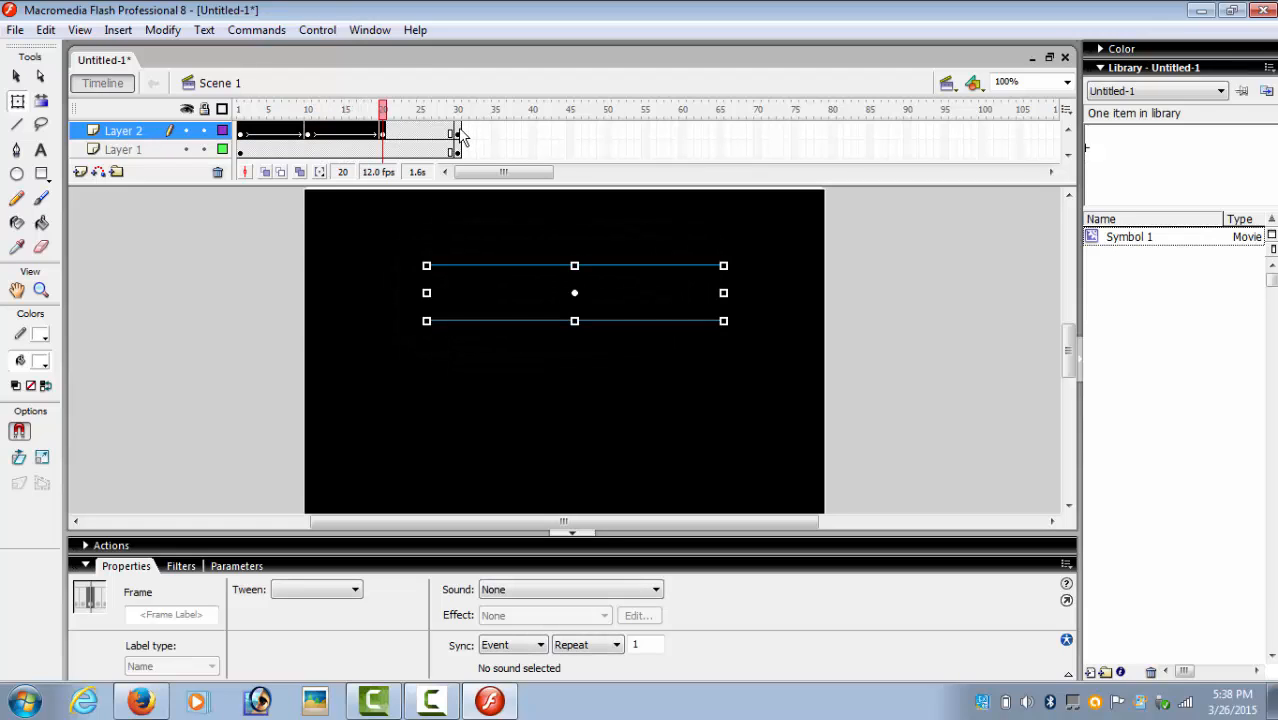
click(457, 133)
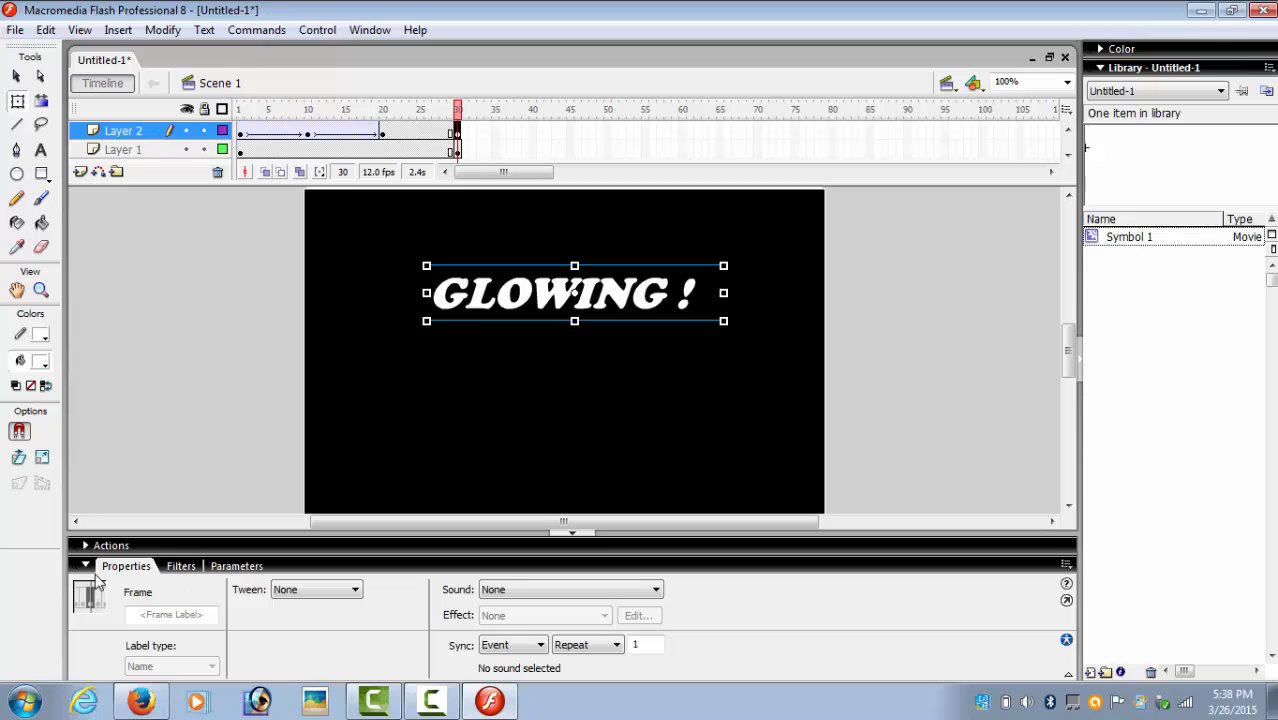
Add a Glow filter to the text symbol at frame 30
click(181, 566)
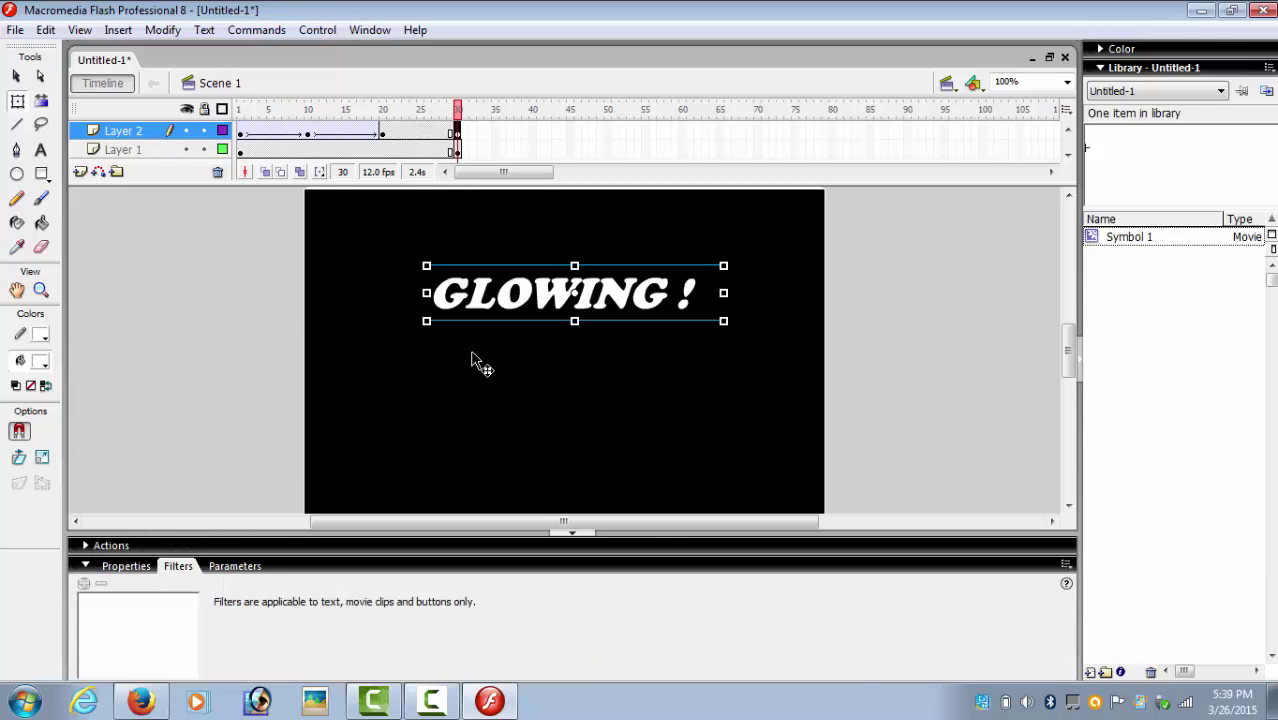
click(545, 305)
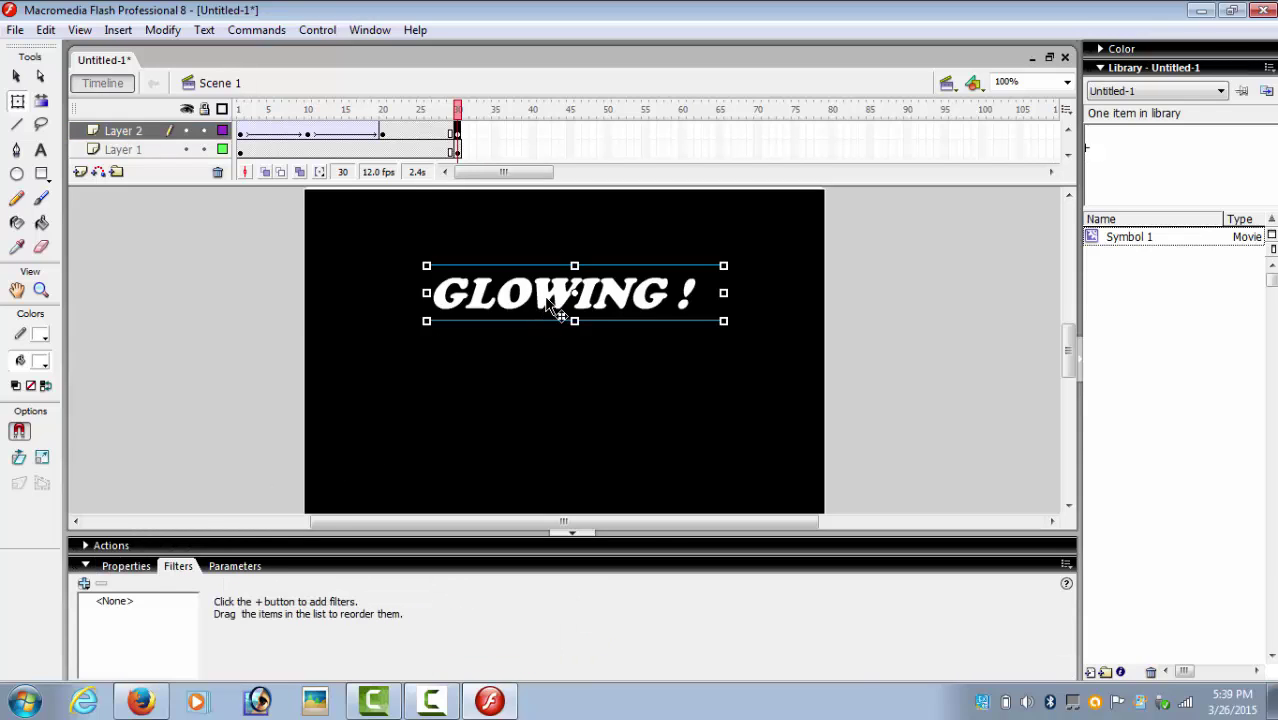
click(84, 588)
click(159, 499)
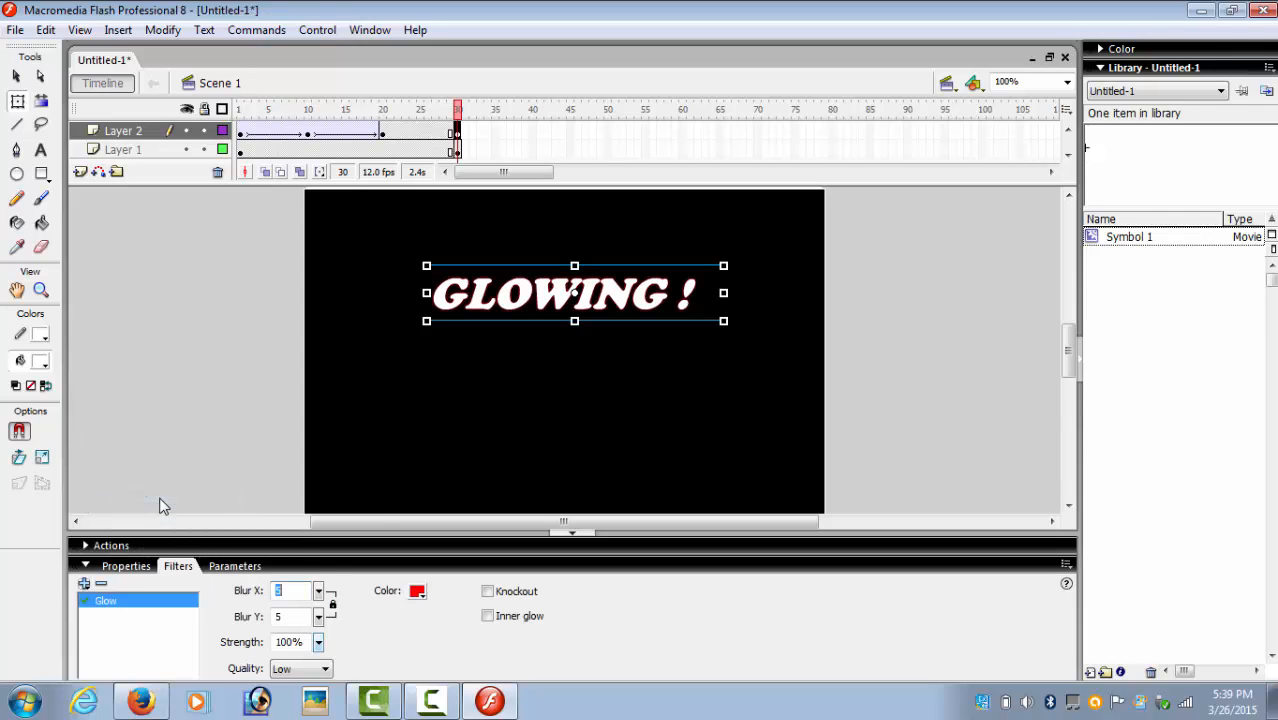
Set the glow to blur 76, quality High, colour white and strength 400%
click(319, 592)
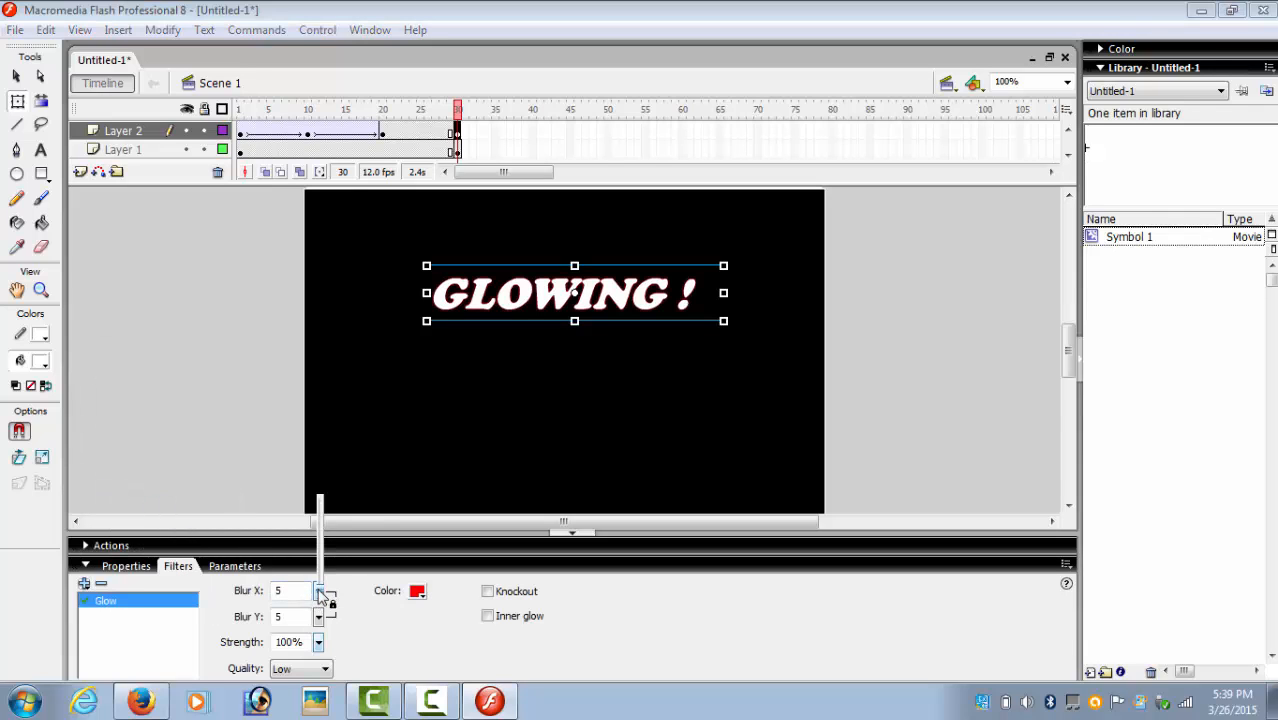
drag(321, 591, 323, 528)
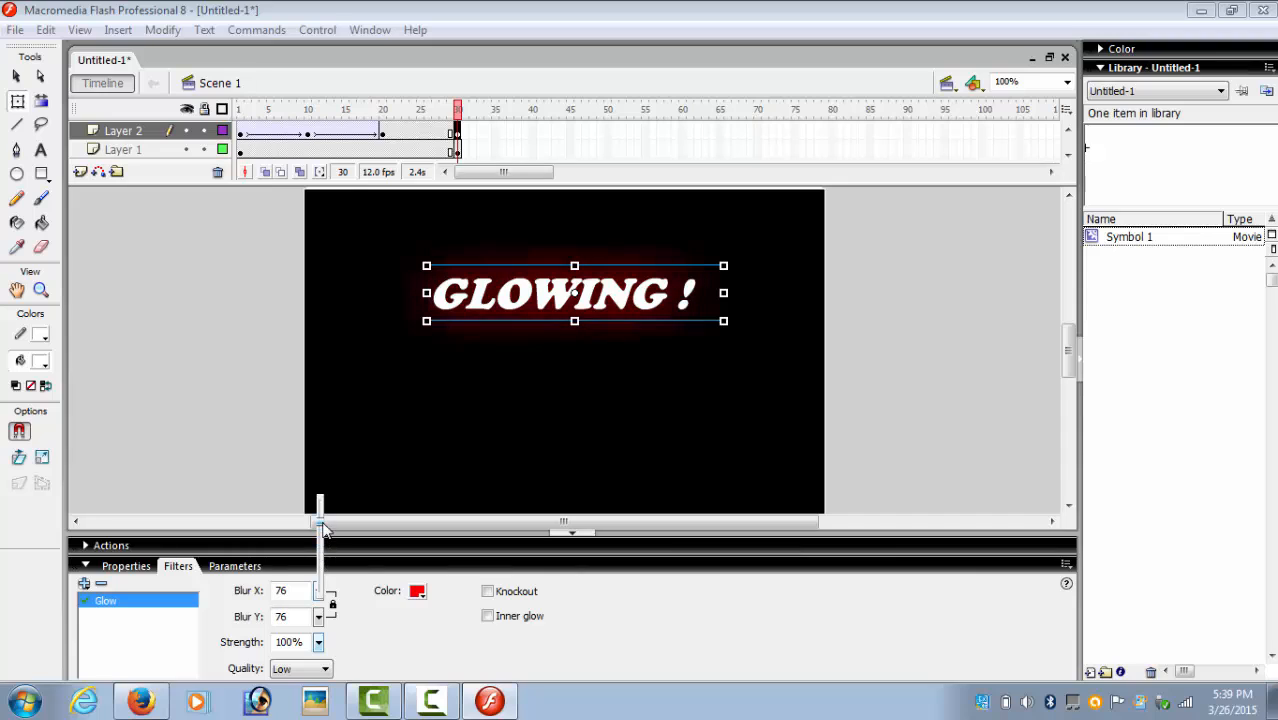
click(305, 669)
click(284, 710)
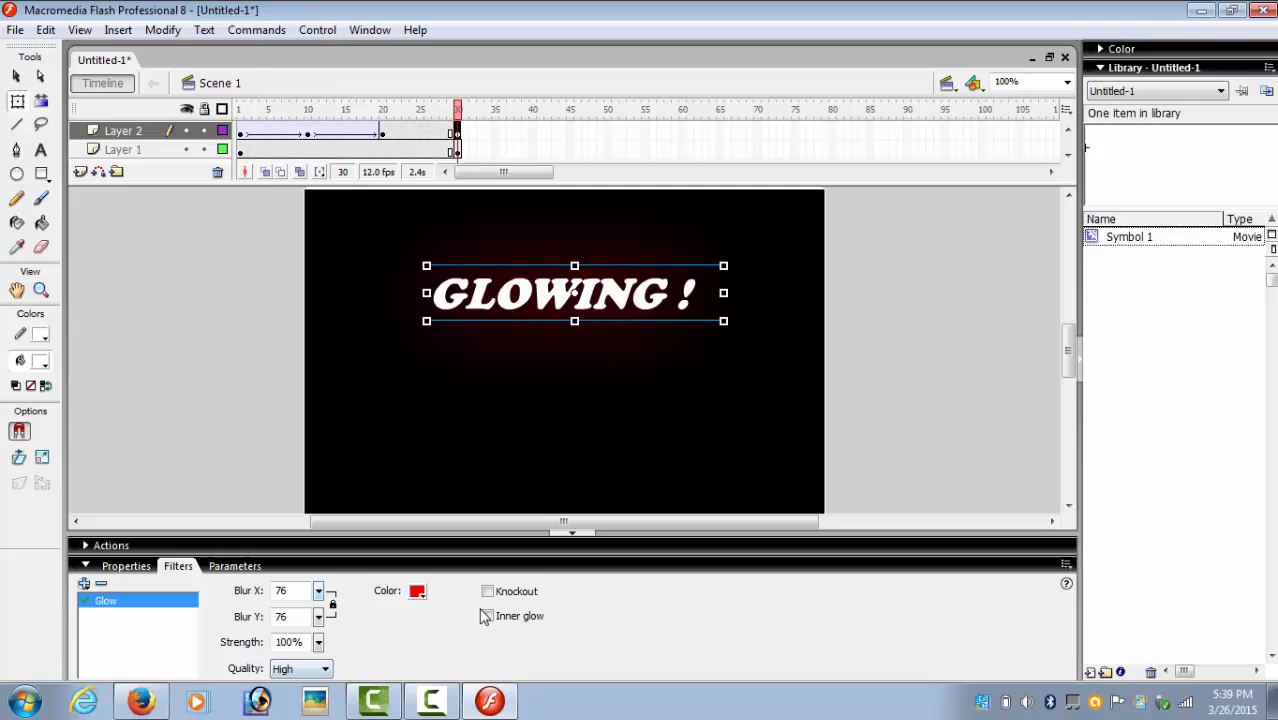
click(418, 591)
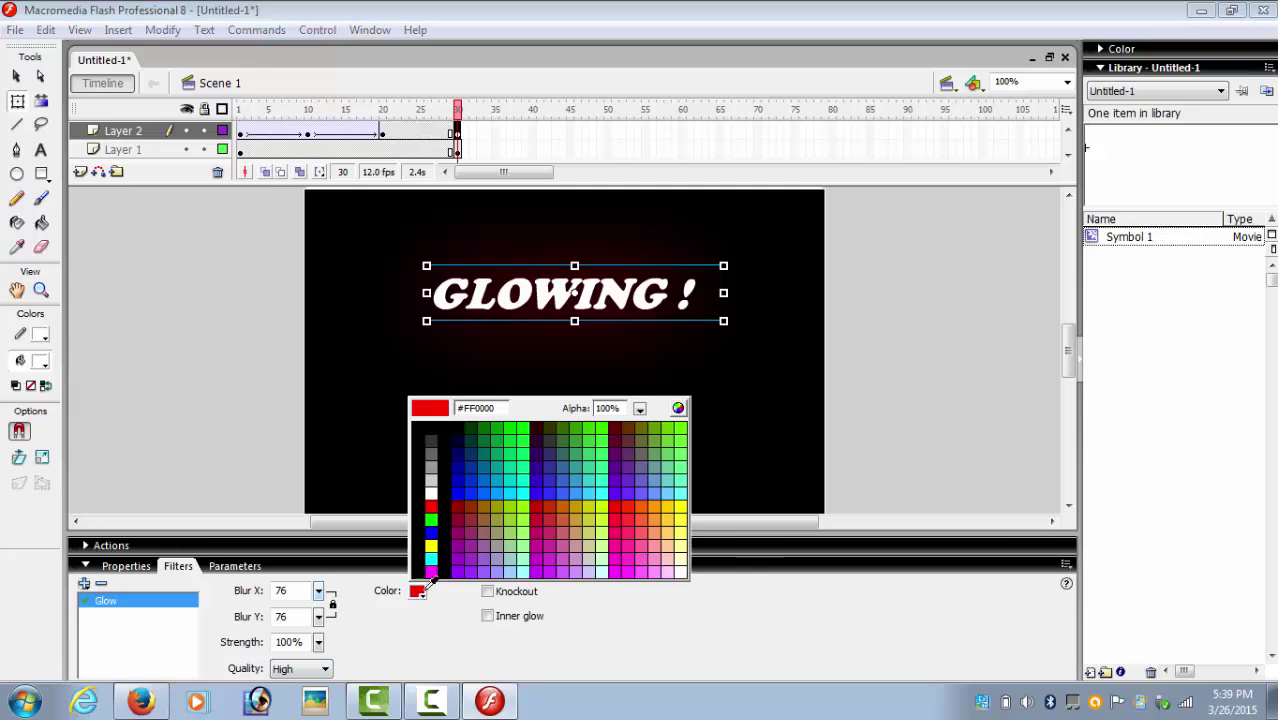
click(431, 494)
drag(317, 643, 327, 606)
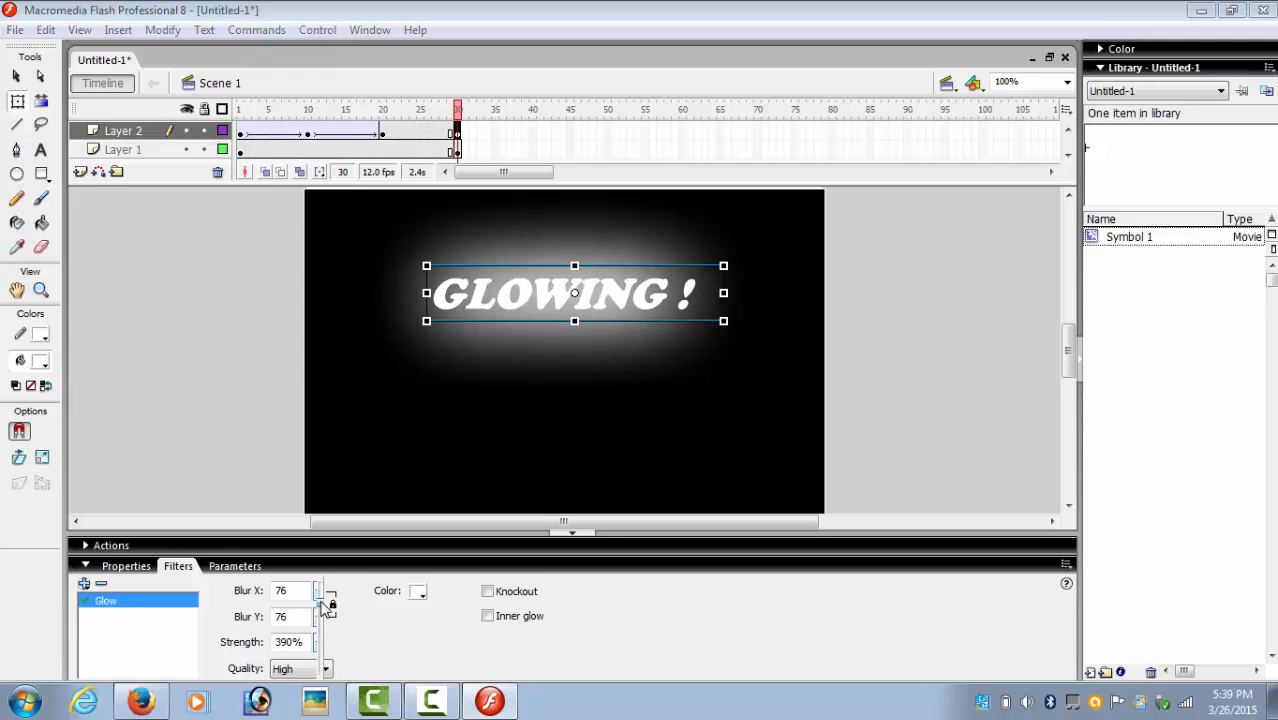
Add a motion tween from frame 20 to 30 so the glow returns
click(383, 134)
right_click(383, 134)
click(410, 148)
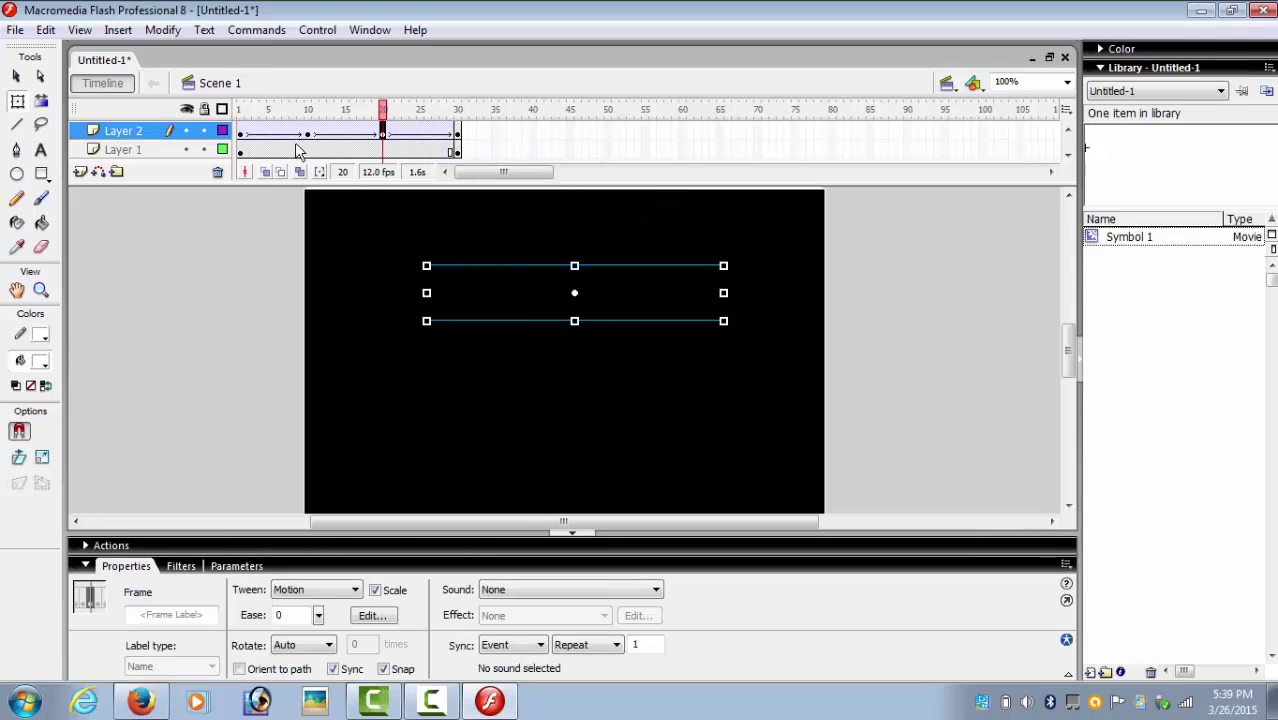
Play the animation from frame 1, then launch the Untitled-1.swf test preview
click(241, 135)
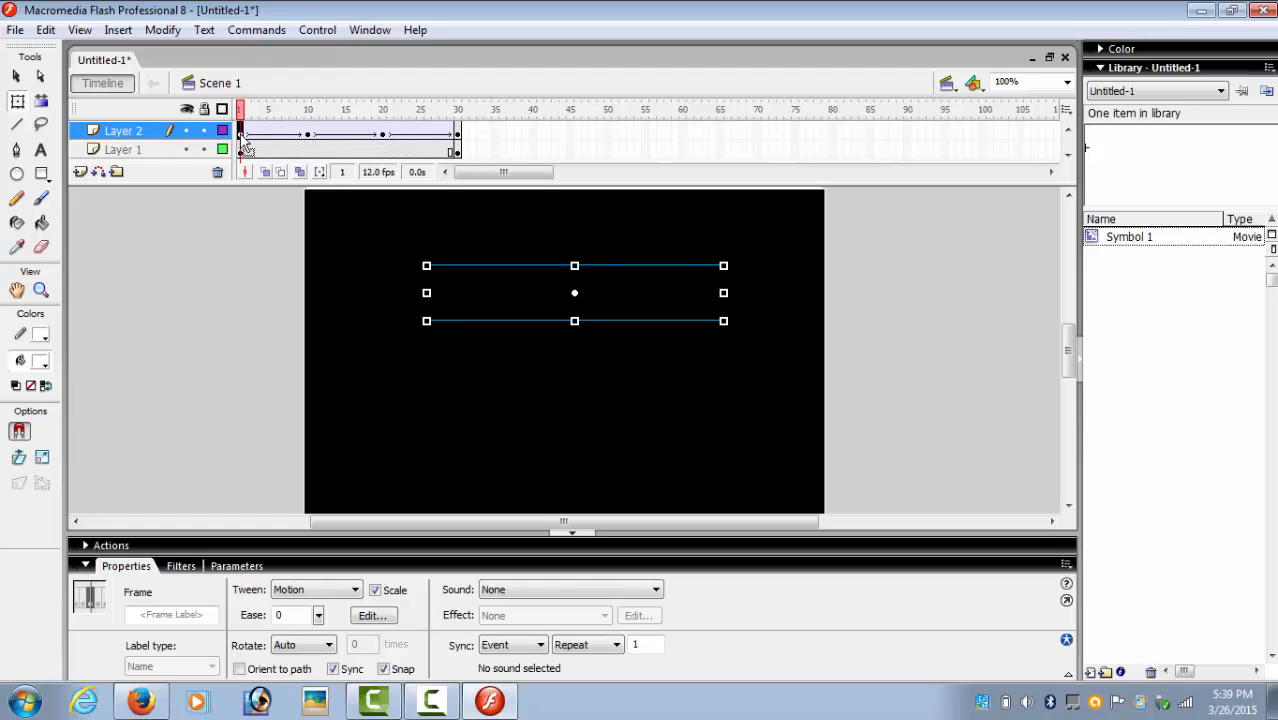
key(Return)
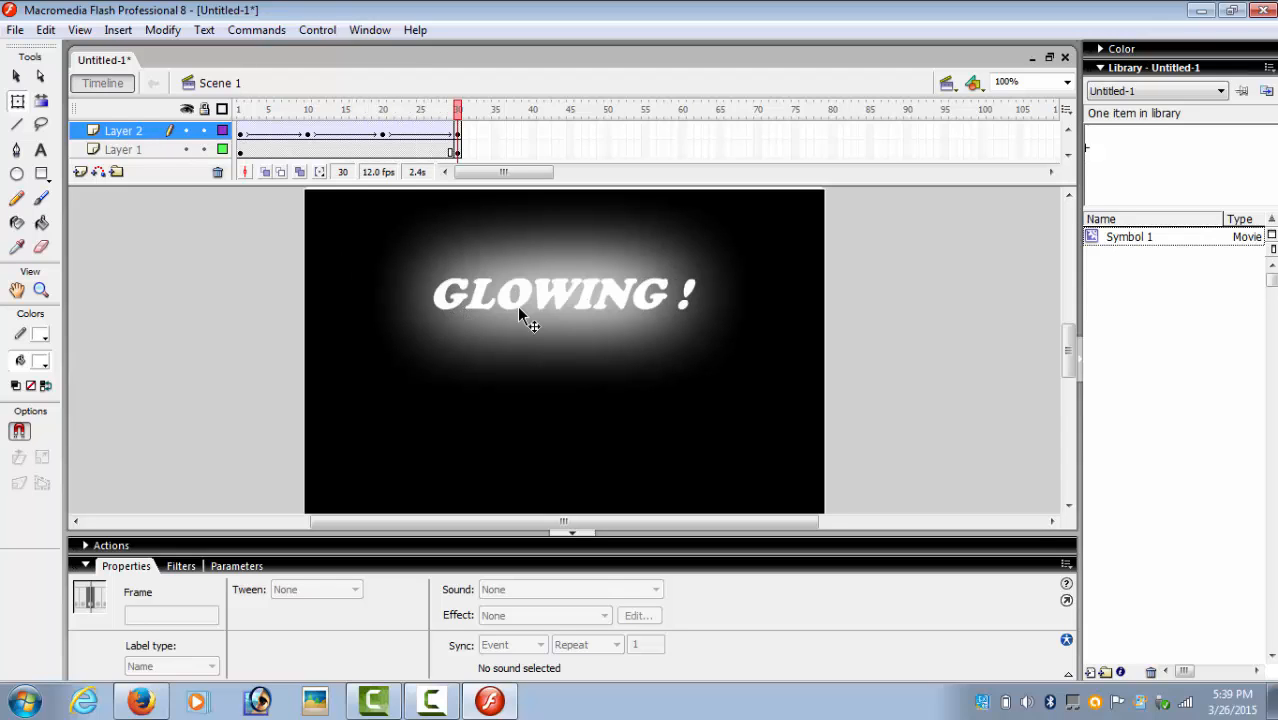
key(ctrl+Return)
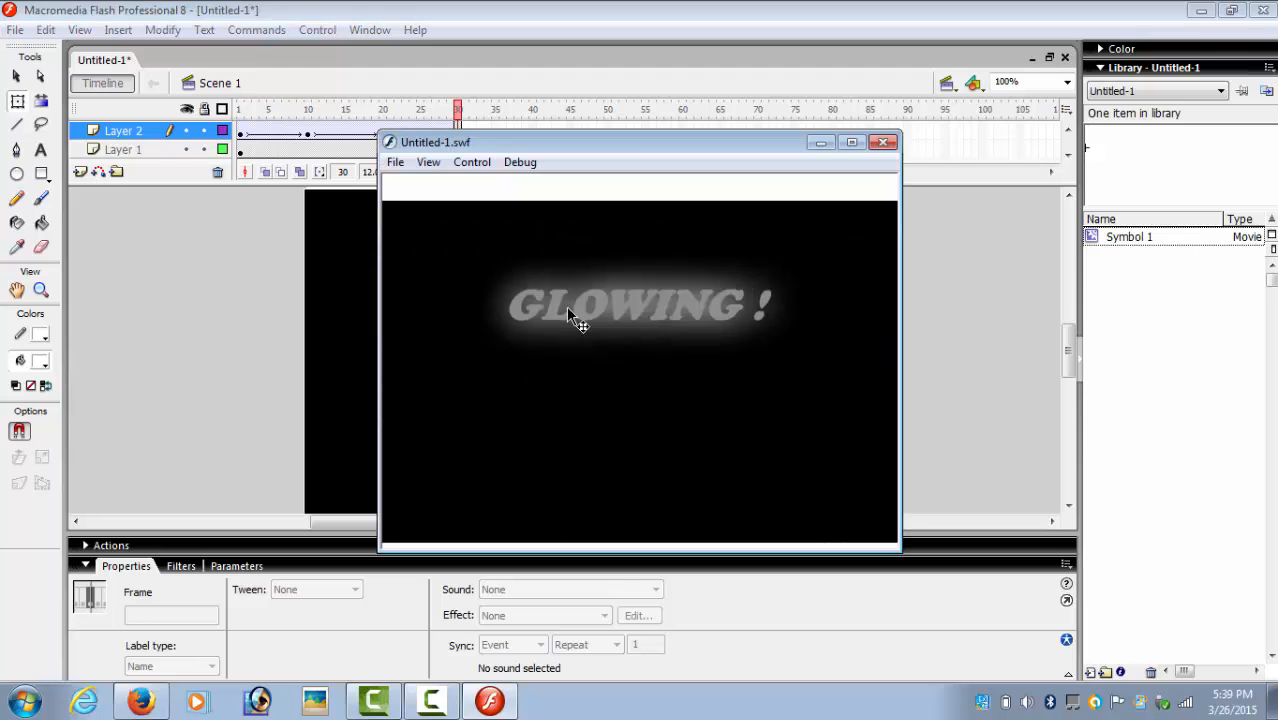
Maximise the Untitled-1.swf preview, watch the glow cycle, then close it
click(851, 142)
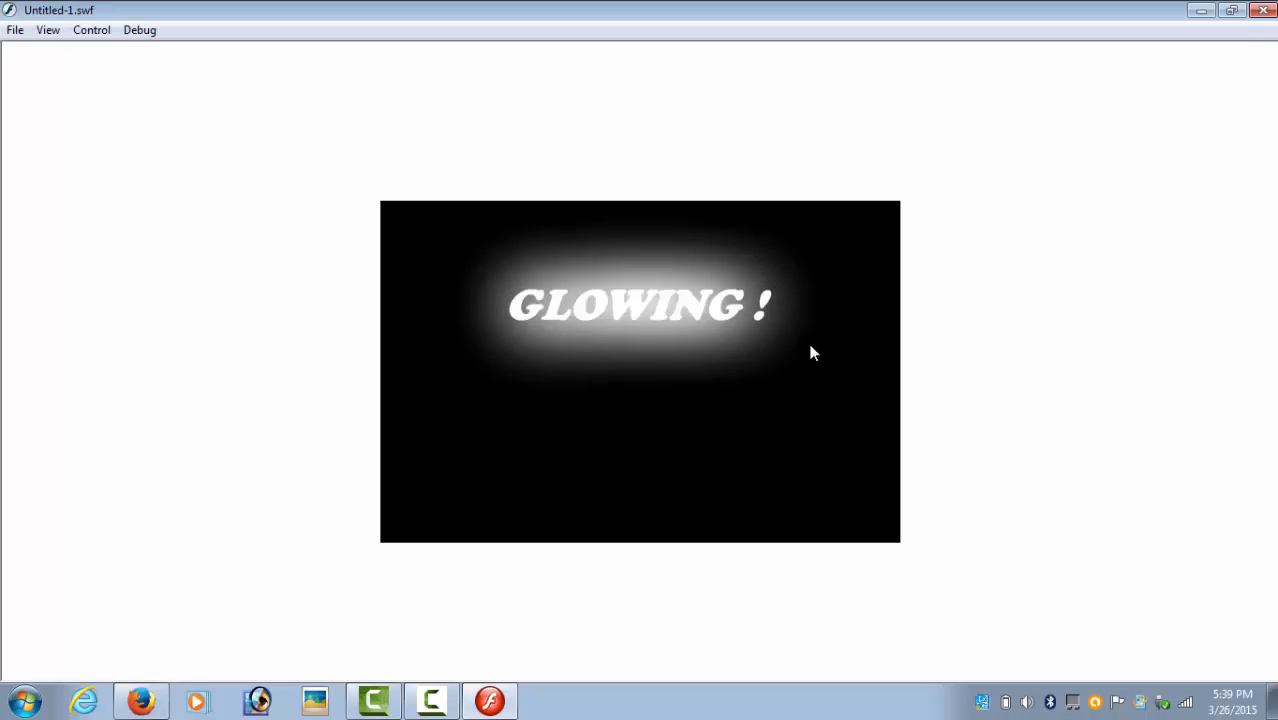
click(1265, 10)
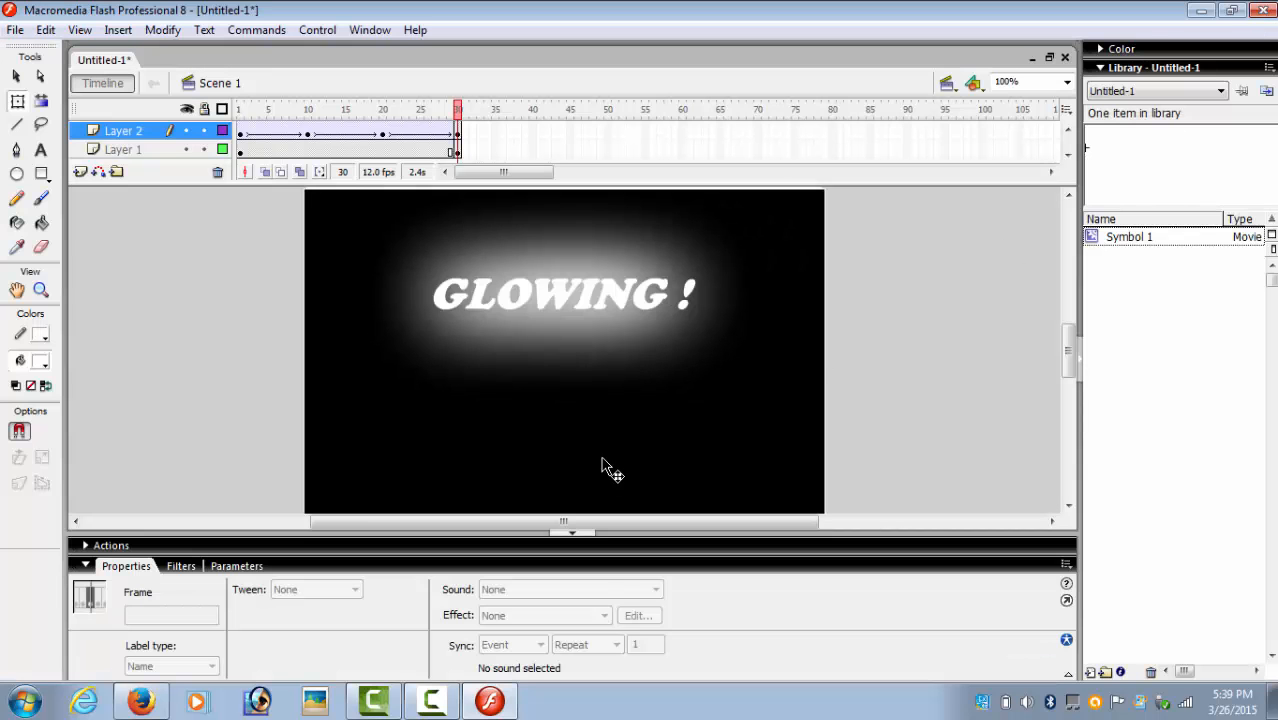